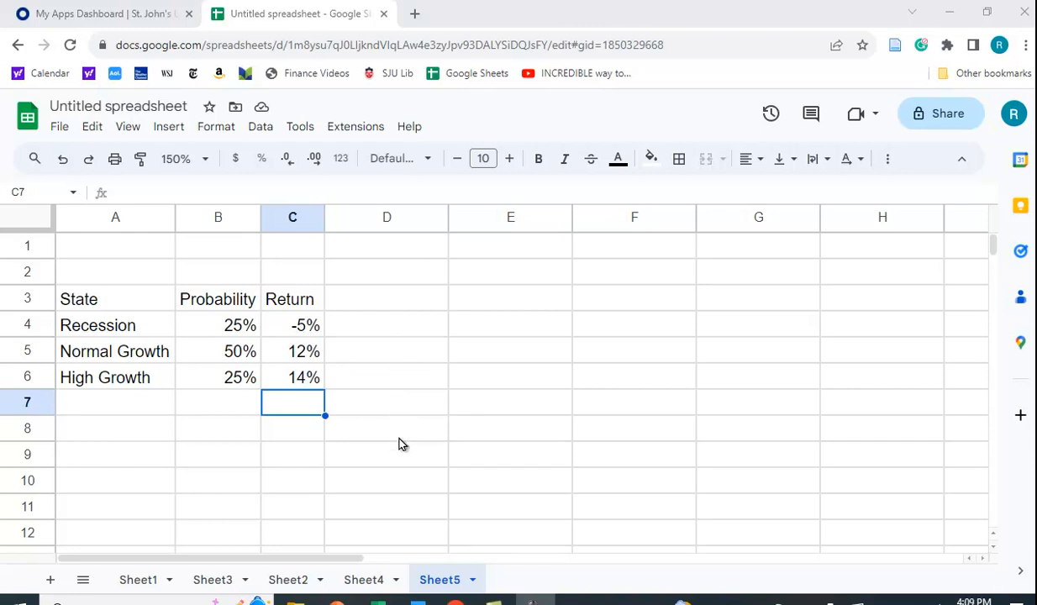
Step: Add the column heading "Prob x Ret" in cell D3, beside the Return heading
left_click(364, 308)
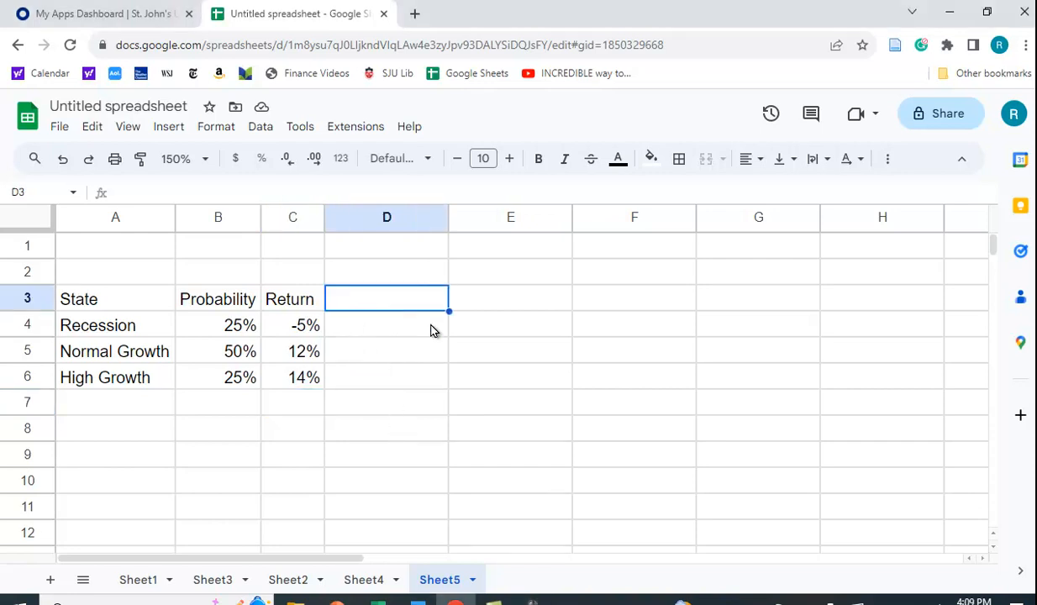
type("Prob x Ret")
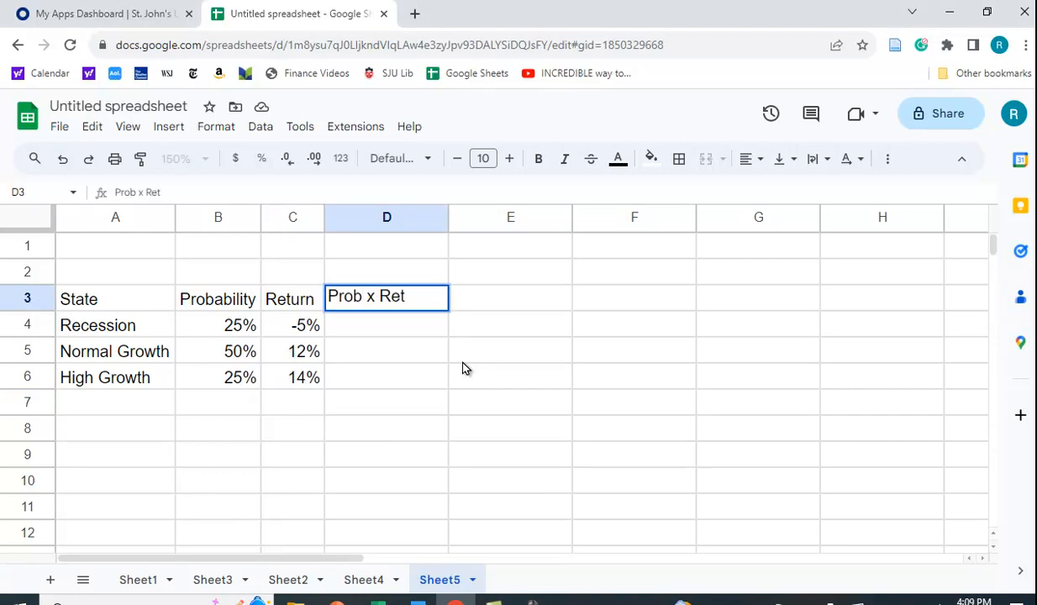
key("Return")
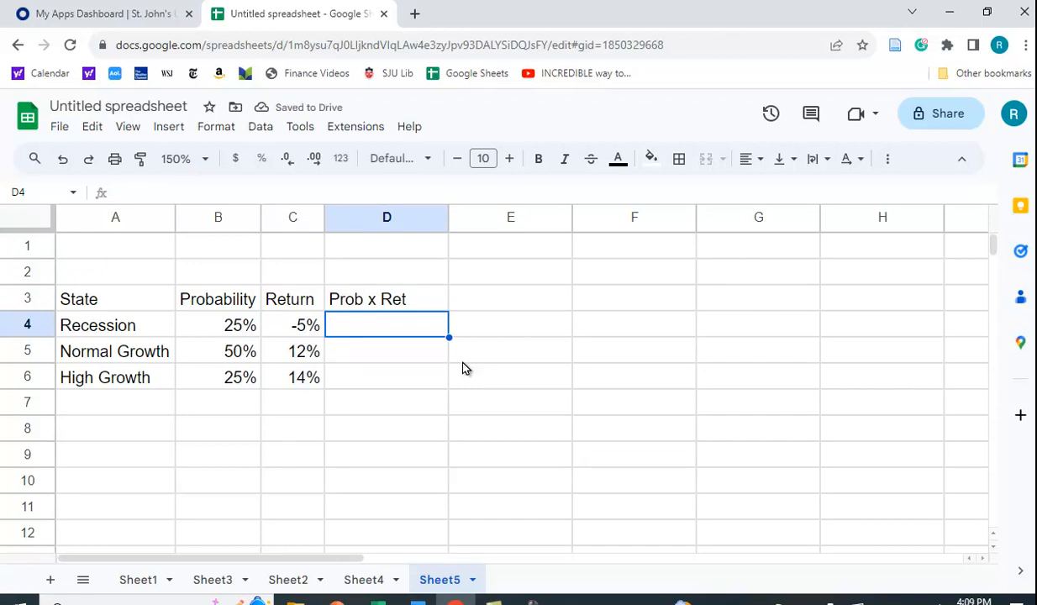
Step: Multiply the Recession probability by its return in D4 with the formula =B4*C4
type("=")
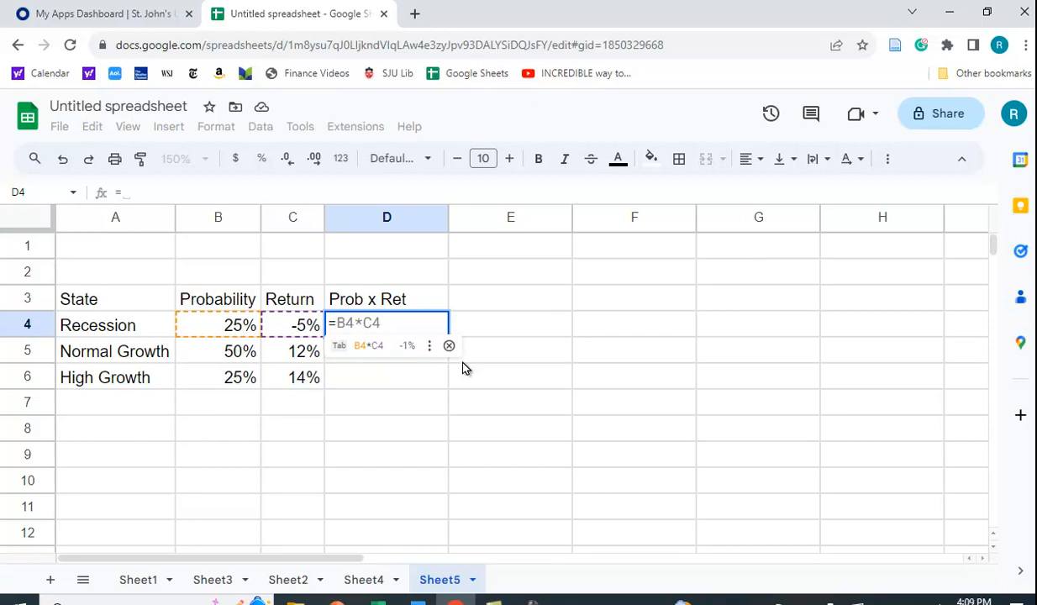
left_click(222, 335)
type("*")
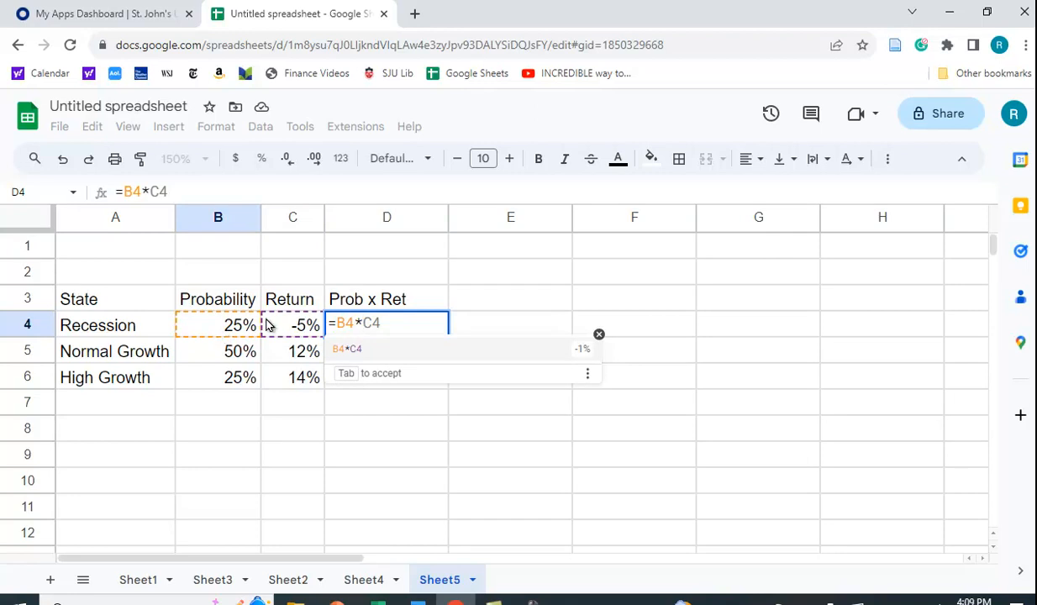
left_click(299, 332)
key("Return")
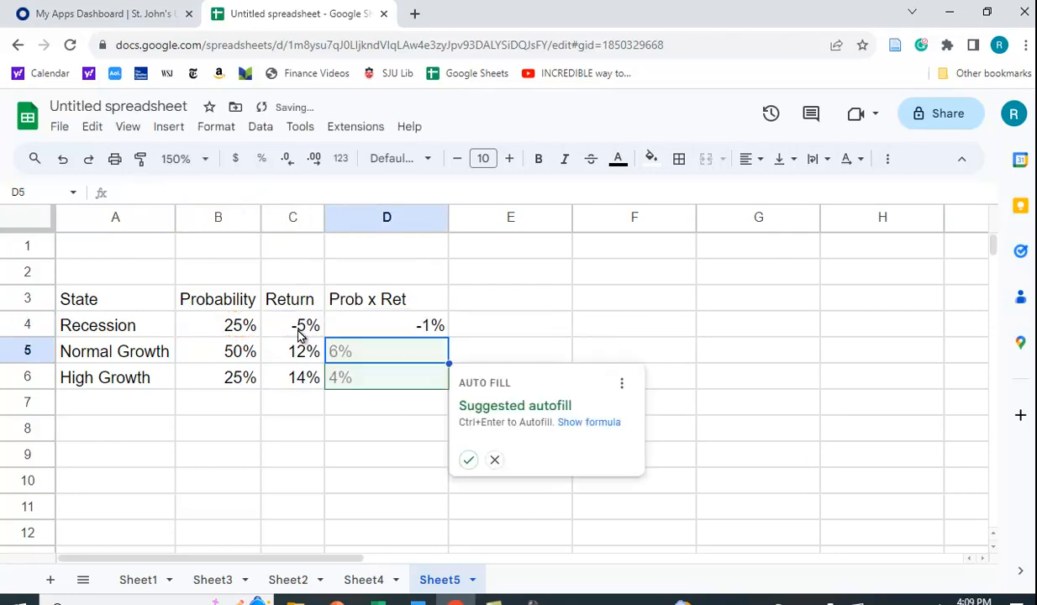
Step: Show the product in D4 with two decimal places and fill its formula down through D6
left_click(377, 328)
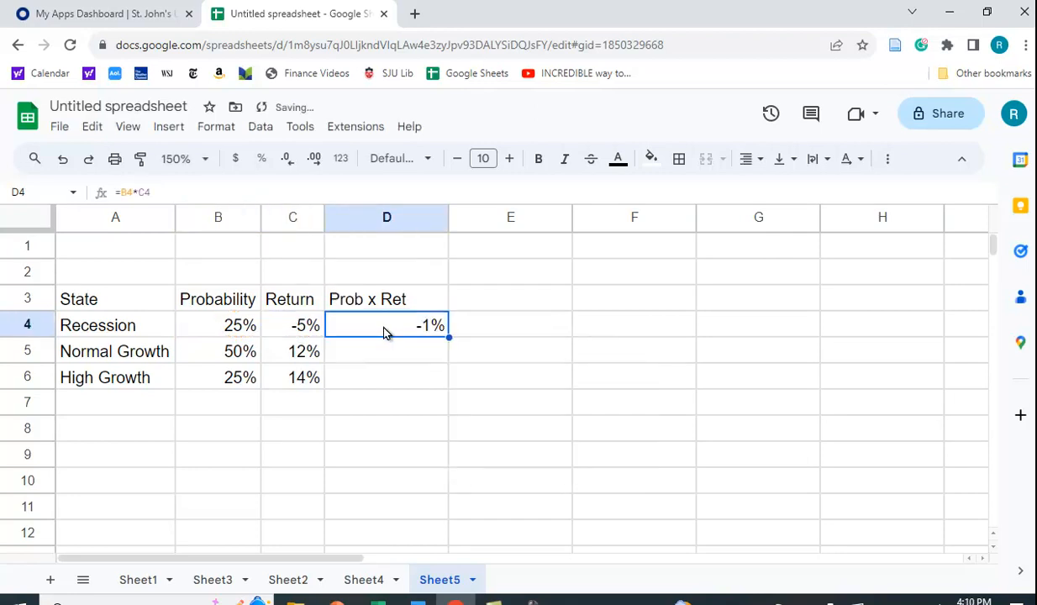
left_click(315, 161)
left_click(314, 161)
left_click_drag(448, 334, 449, 385)
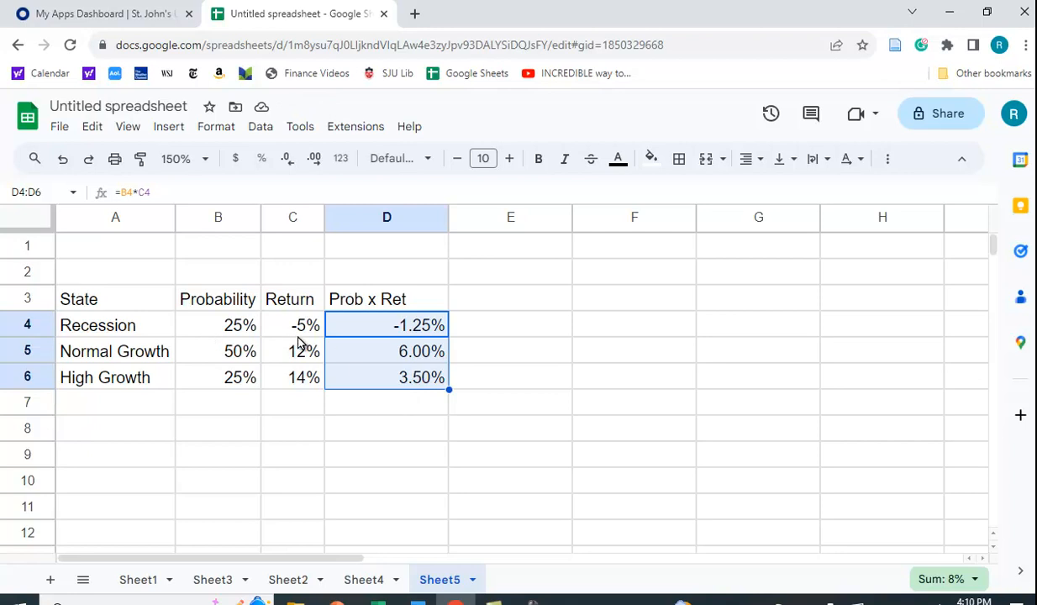
Step: Total the probability-weighted returns D4:D6 in cell D7 using the SUM function
left_click(401, 407)
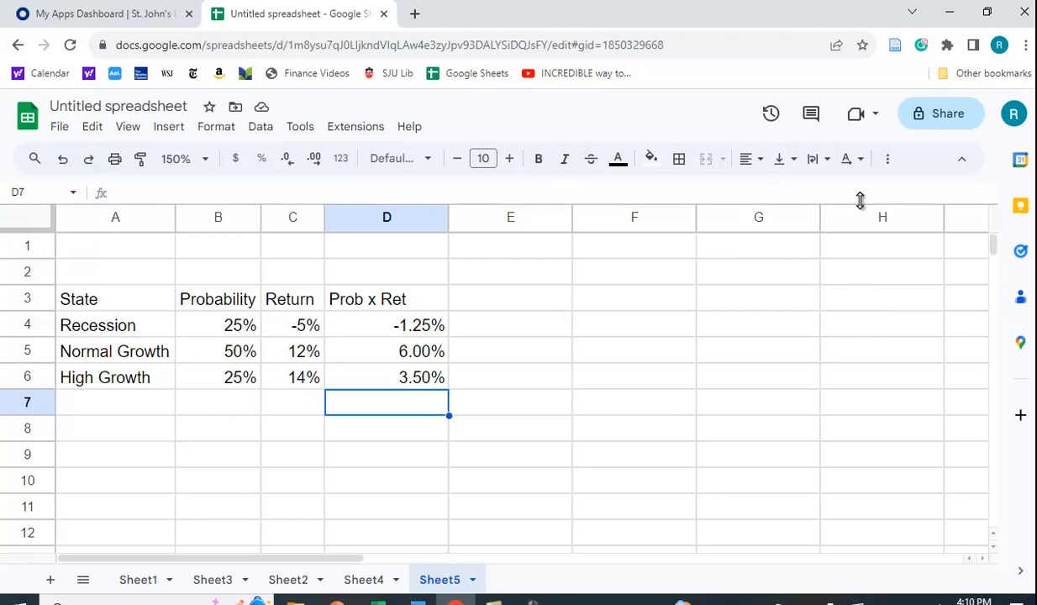
left_click(889, 164)
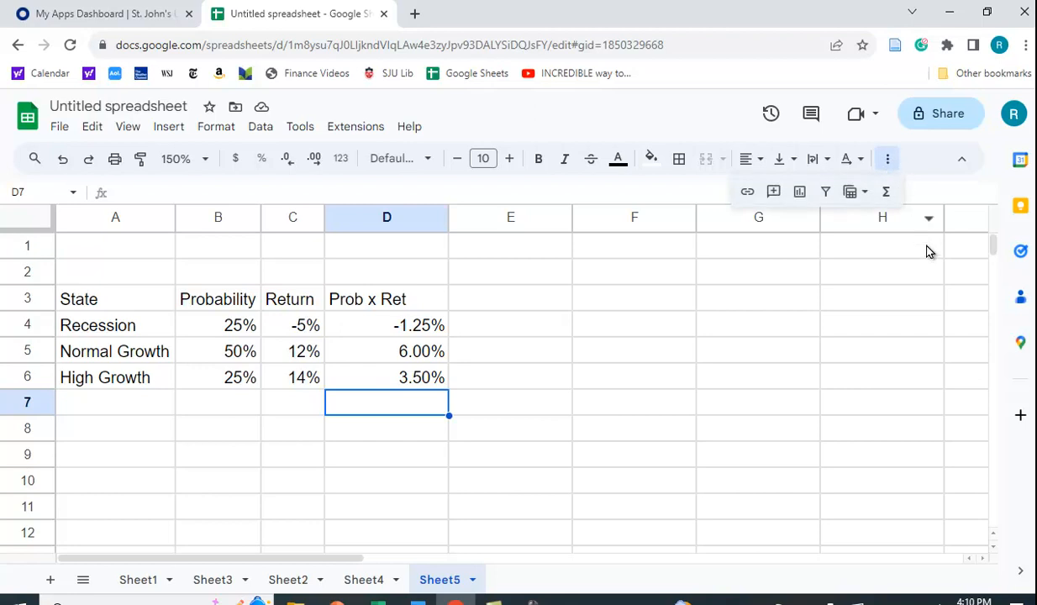
left_click(887, 193)
left_click(752, 223)
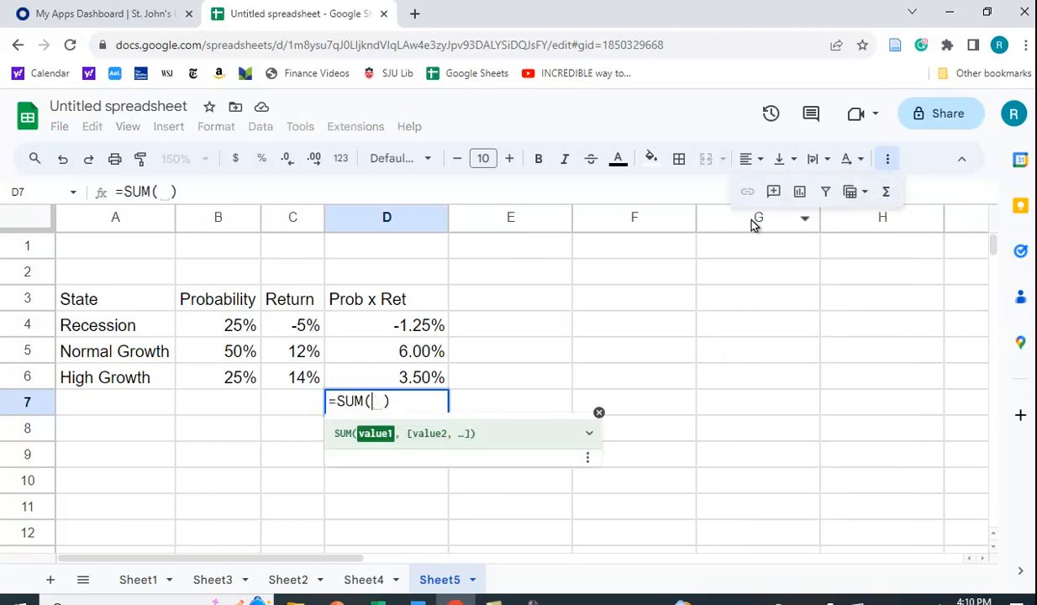
left_click(425, 326)
left_click_drag(425, 348, 424, 377)
key("Return")
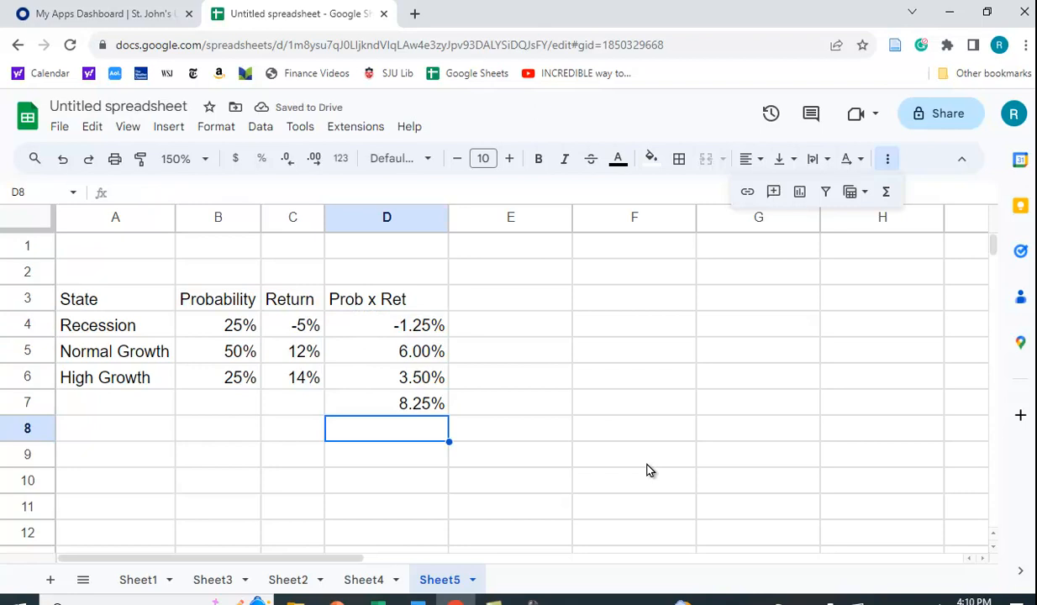
Step: Label the total by entering "Ex(R)" in cell C7
left_click(290, 407)
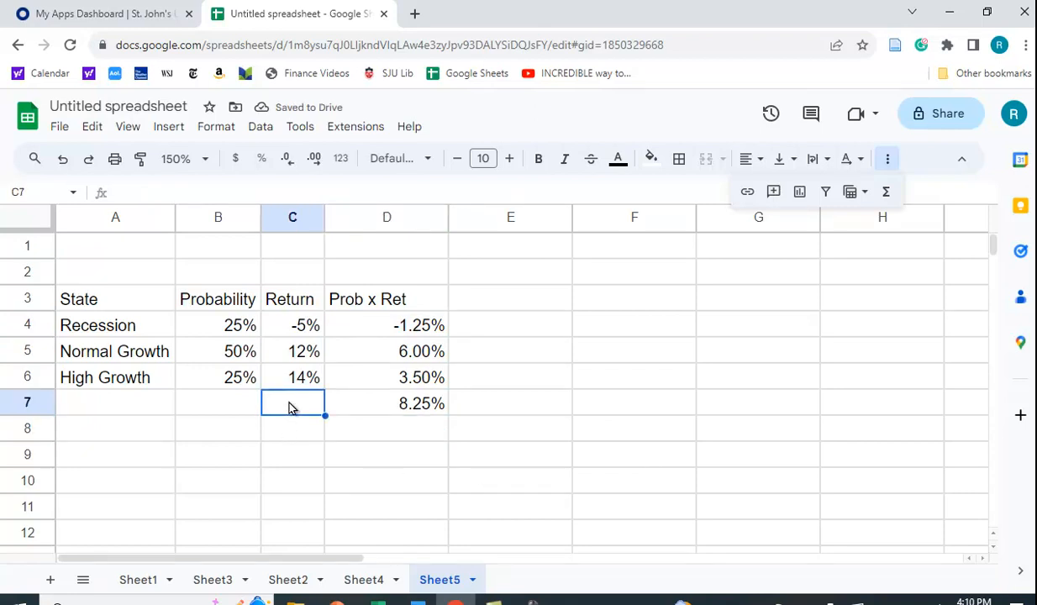
type("E(R)")
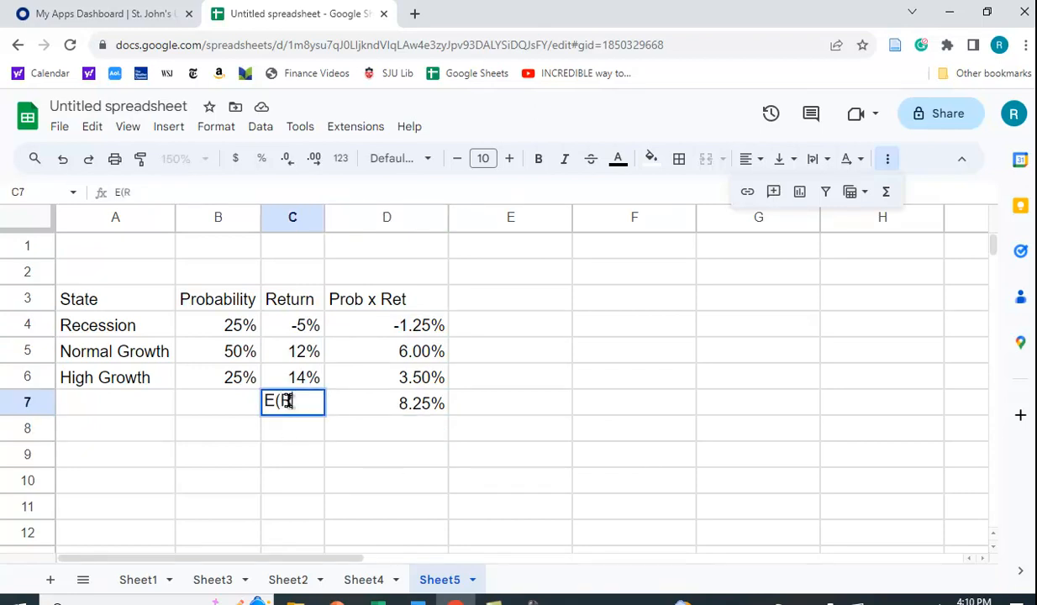
key("BackSpace")
key("BackSpace")
key("BackSpace")
type("x(R")
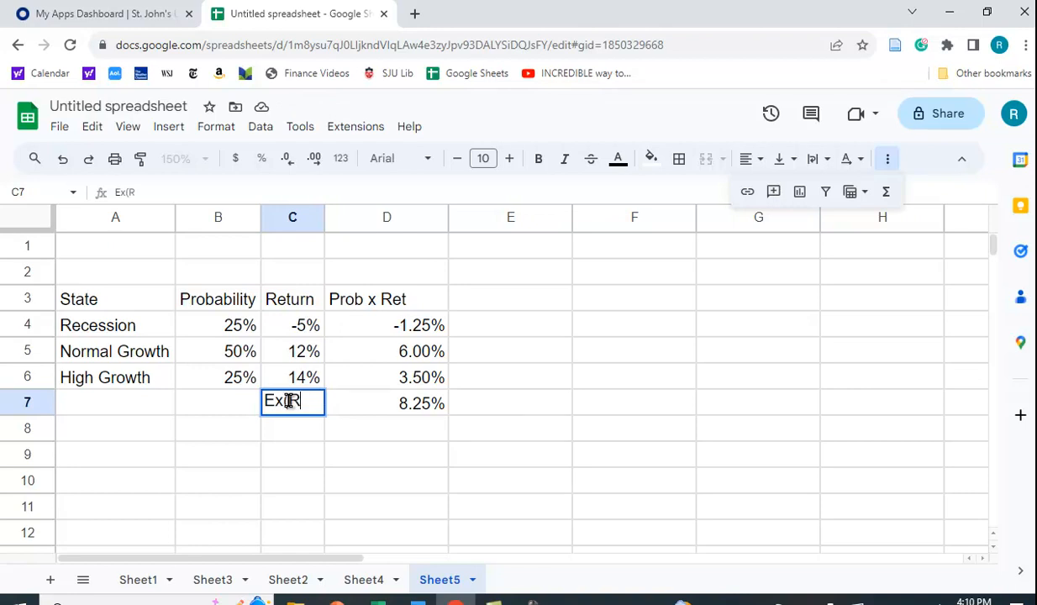
type(")")
key("Return")
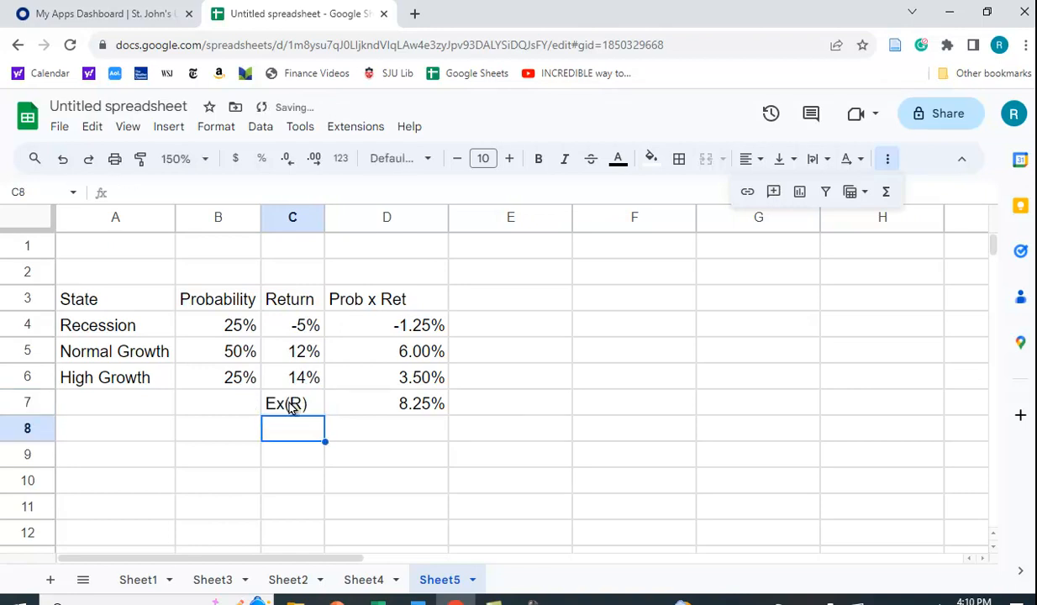
Step: Calculate the expected return in D8 with =sumproduct(B4:B6,C4:C6) and format the result as a percentage
left_click(386, 444)
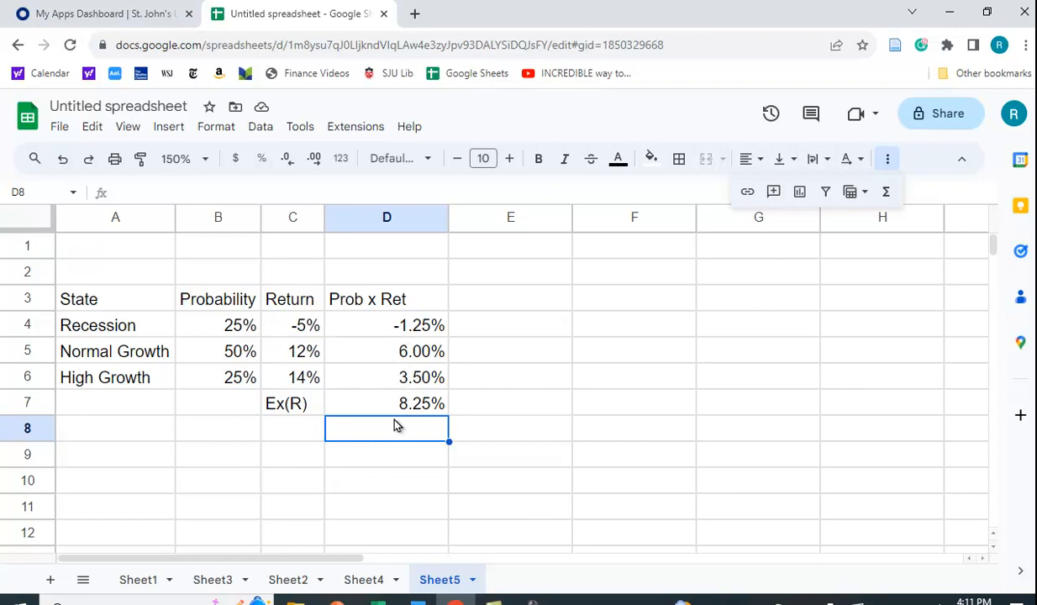
type("=sum")
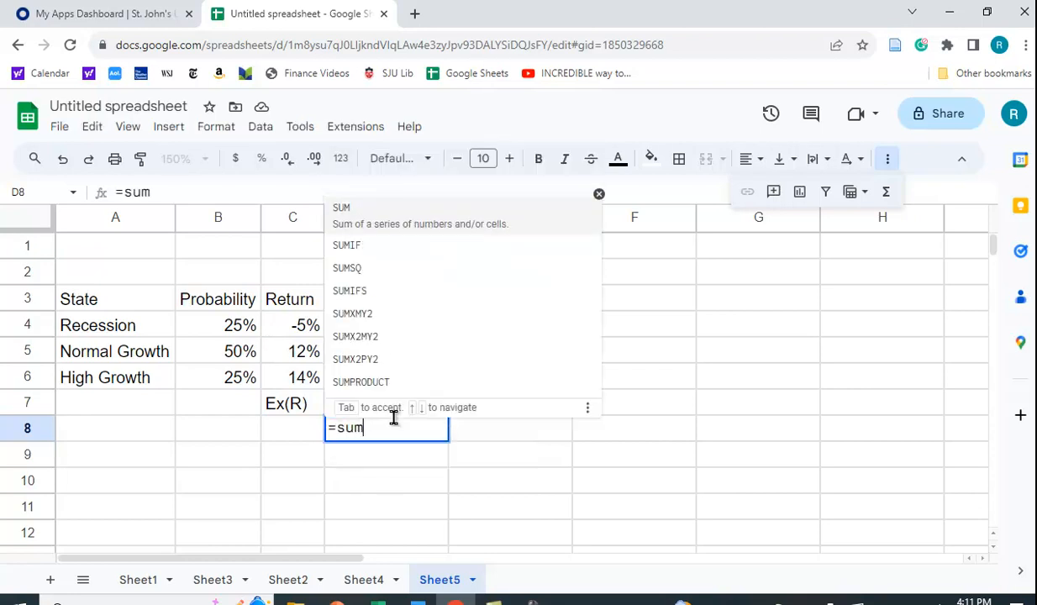
type("prod")
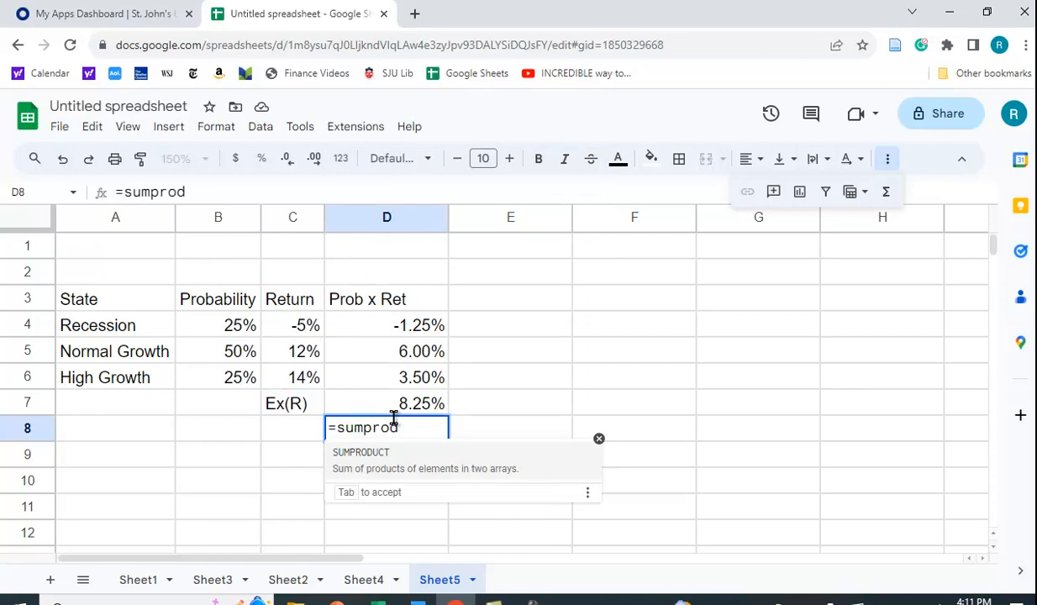
type("uct(")
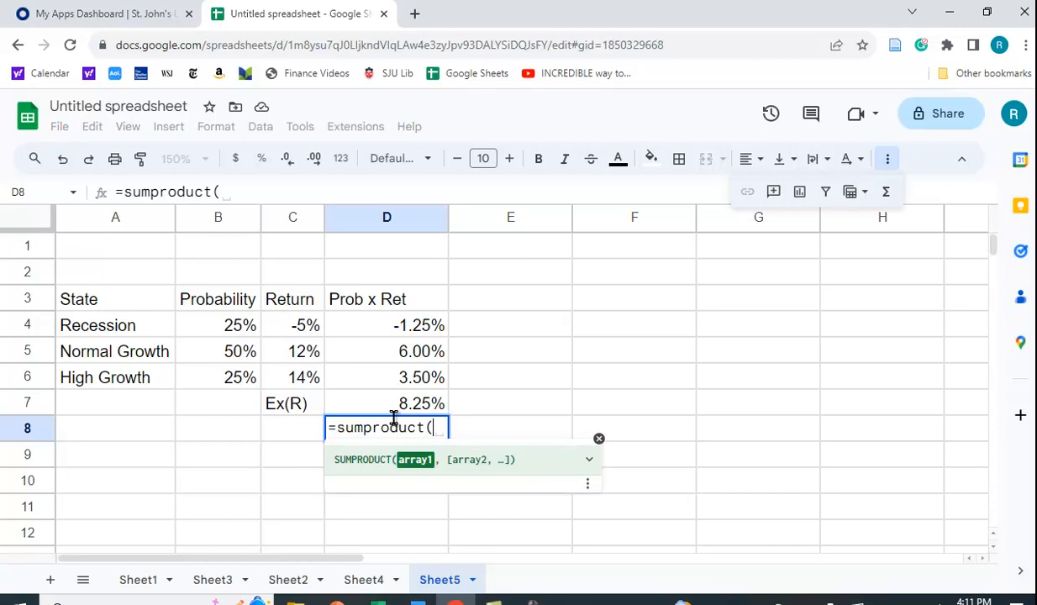
left_click(220, 328)
left_click_drag(220, 328, 221, 384)
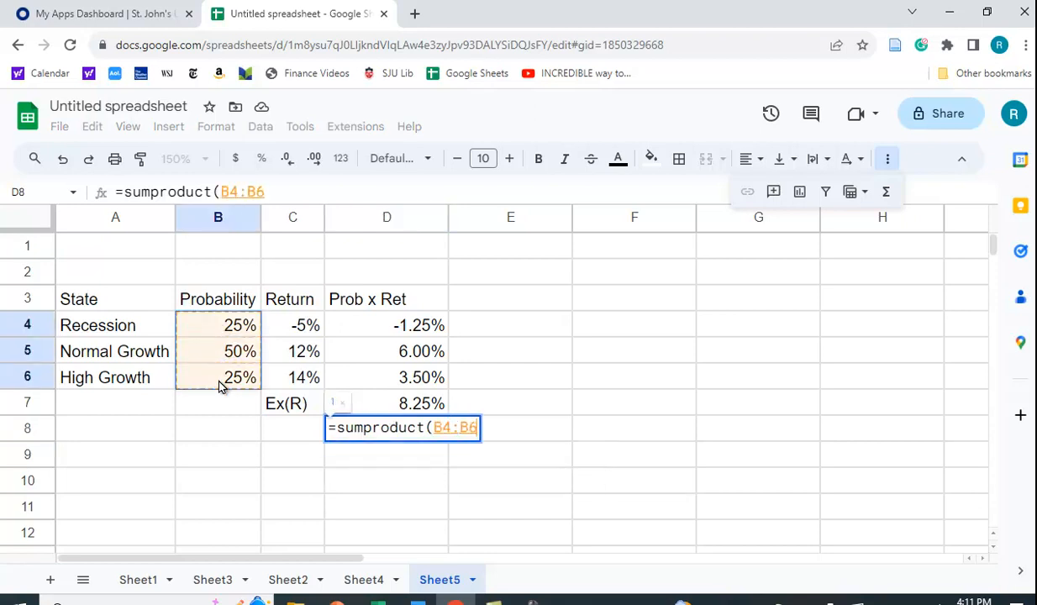
type(",")
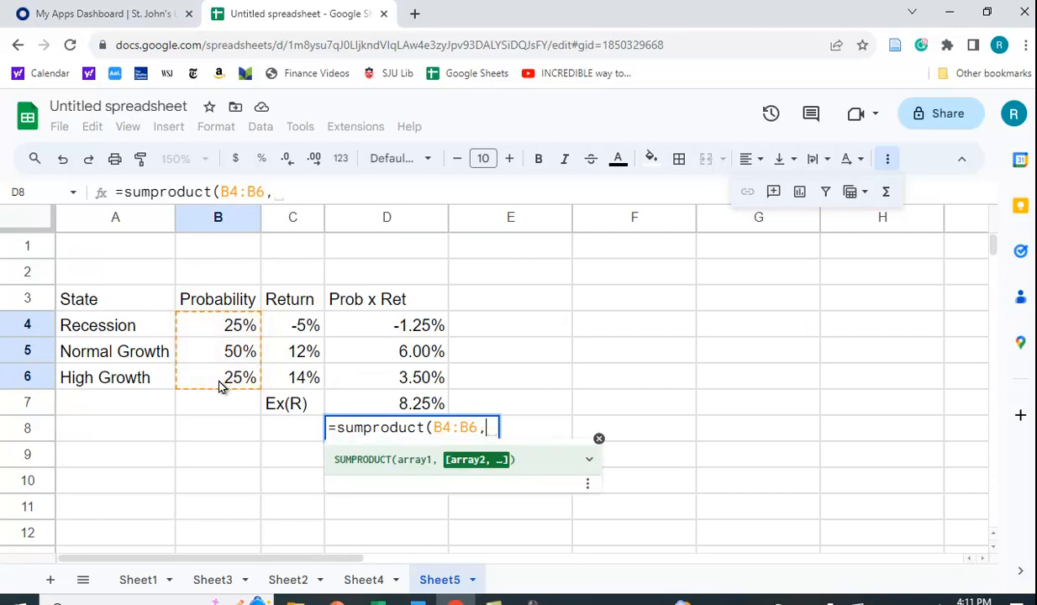
left_click_drag(307, 326, 300, 380)
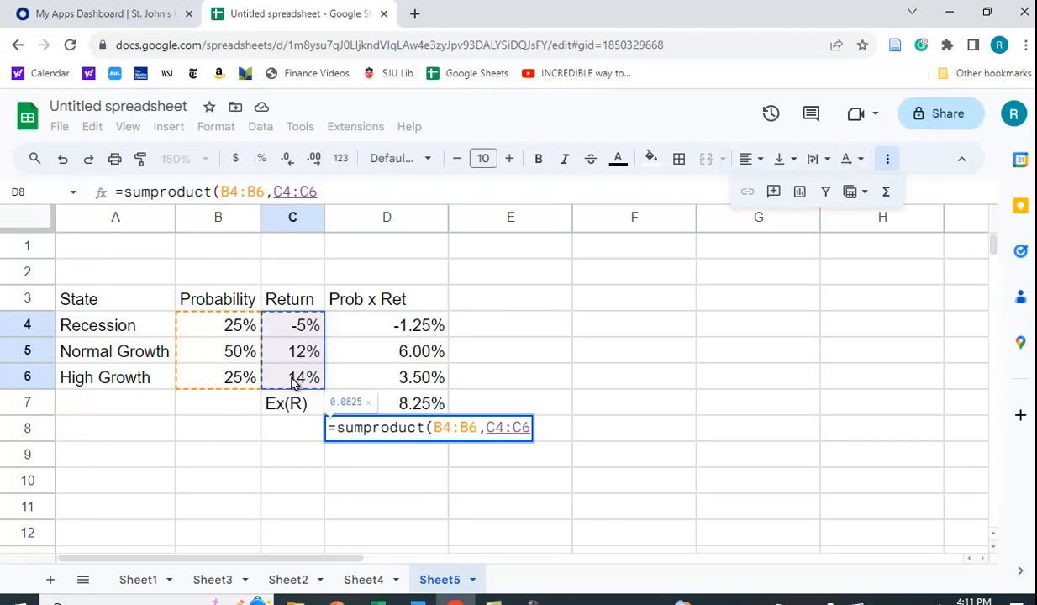
type(")")
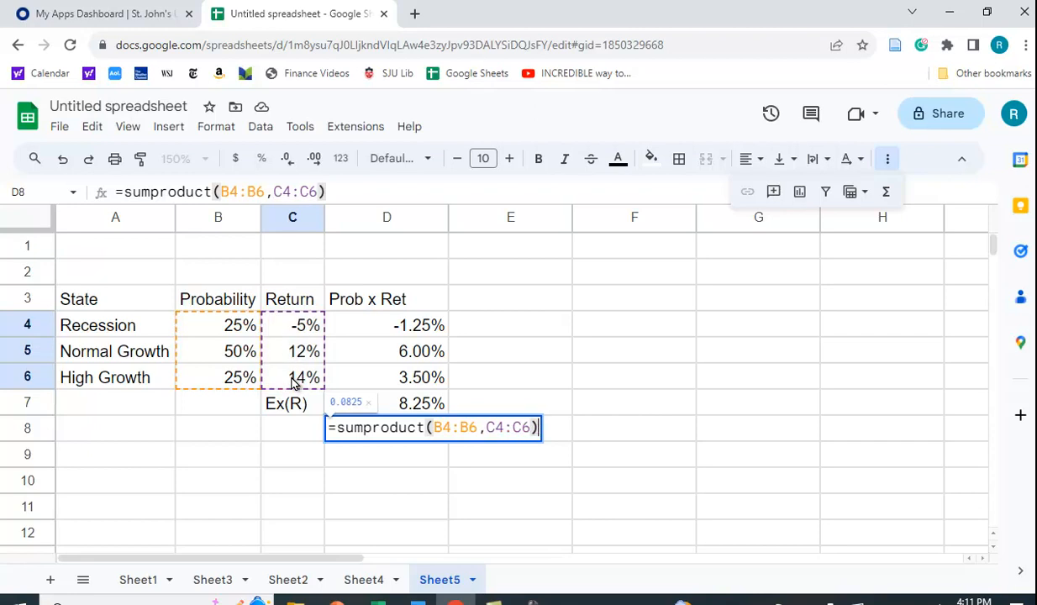
key("Return")
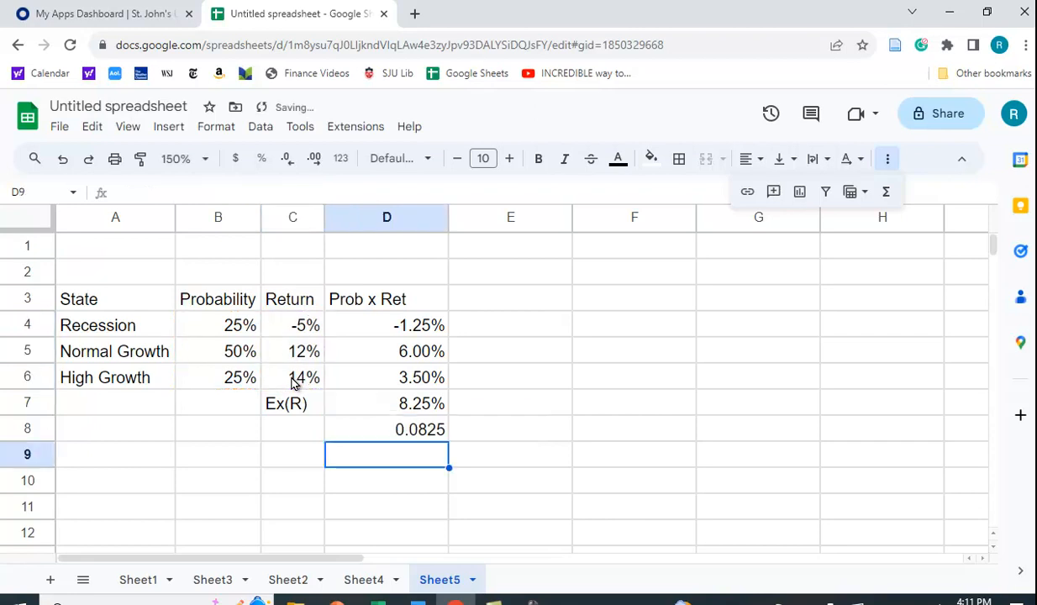
left_click(403, 438)
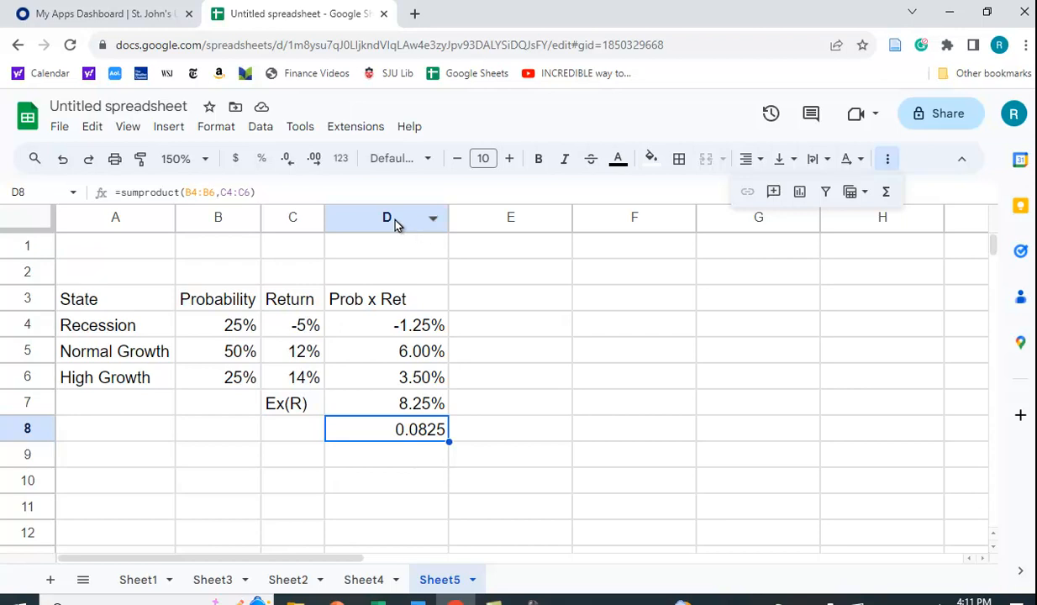
left_click(261, 159)
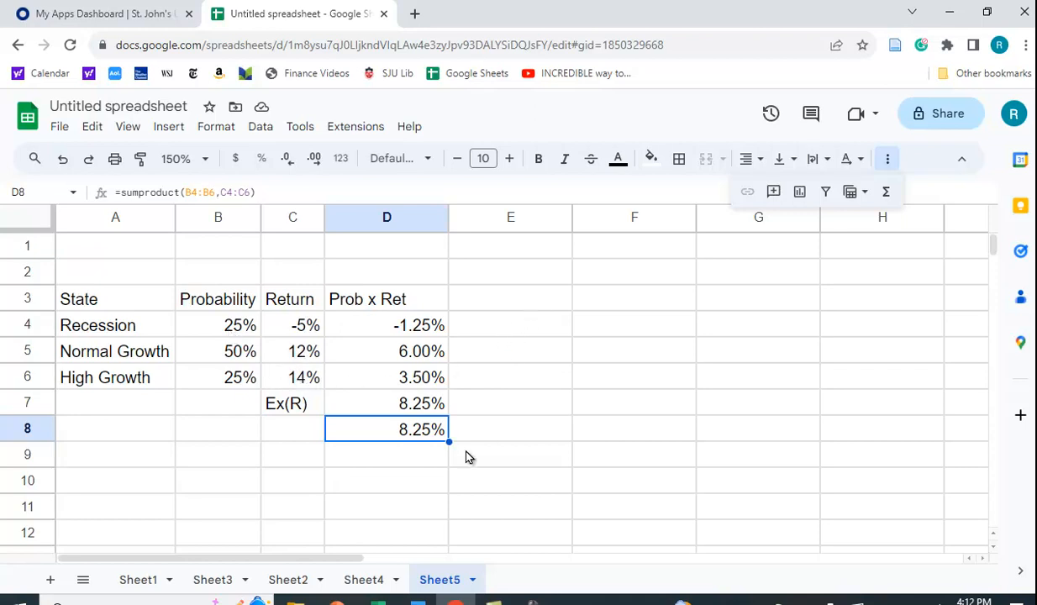
Step: Add the column heading "(Ret - Ex(Ret))^2" in cell E3
left_click(510, 304)
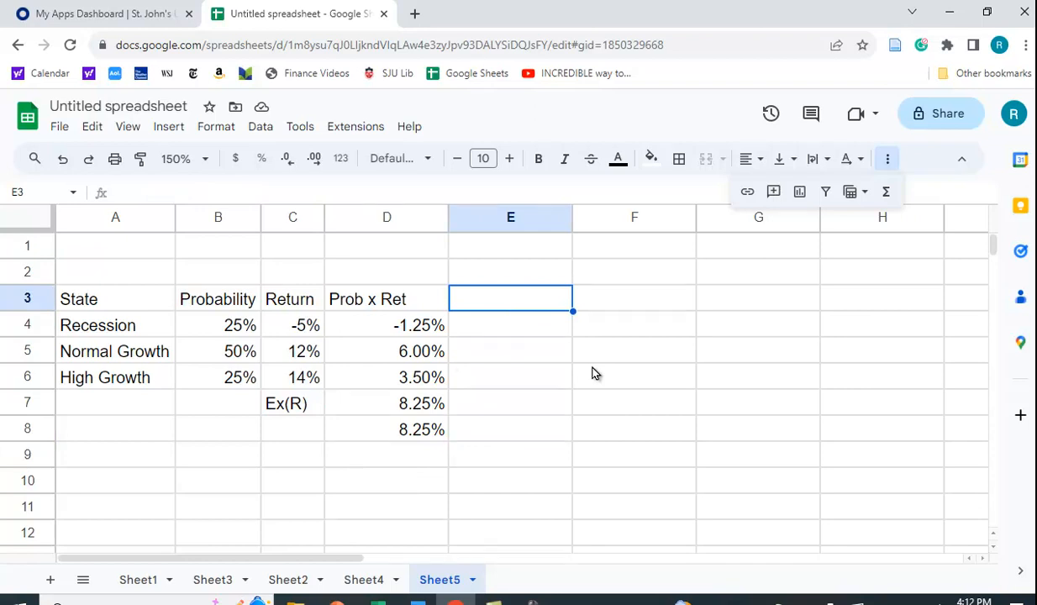
type("Ret ")
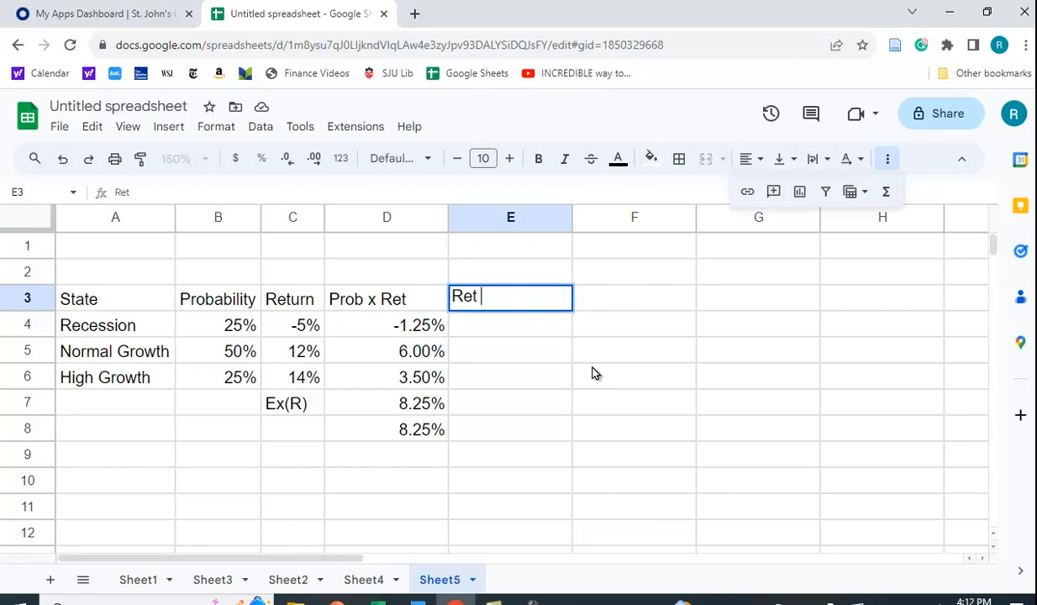
type("- Ex(Ret))")
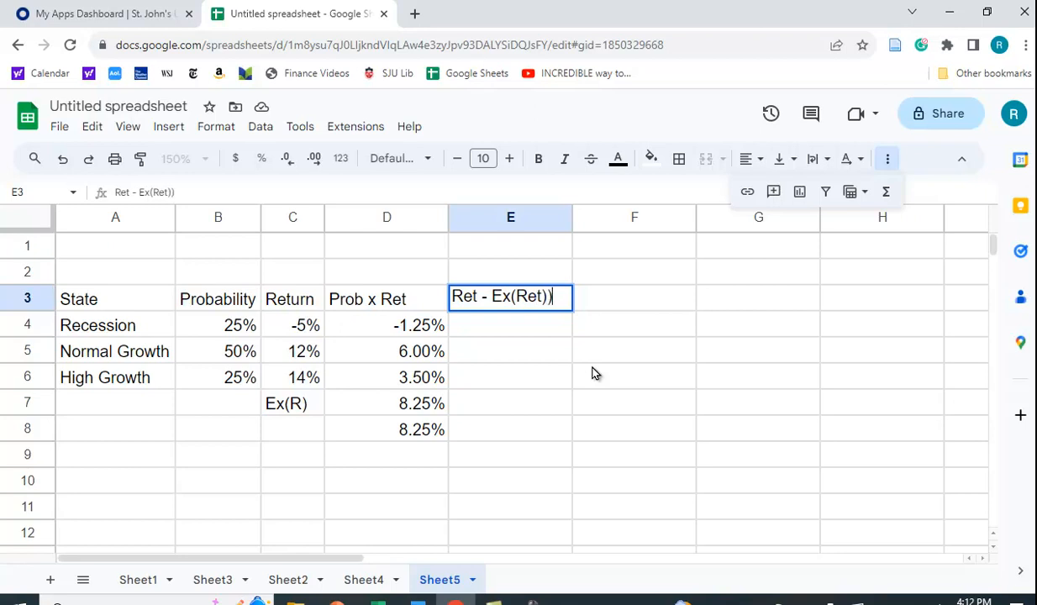
type("^2")
left_click(454, 296)
type("(")
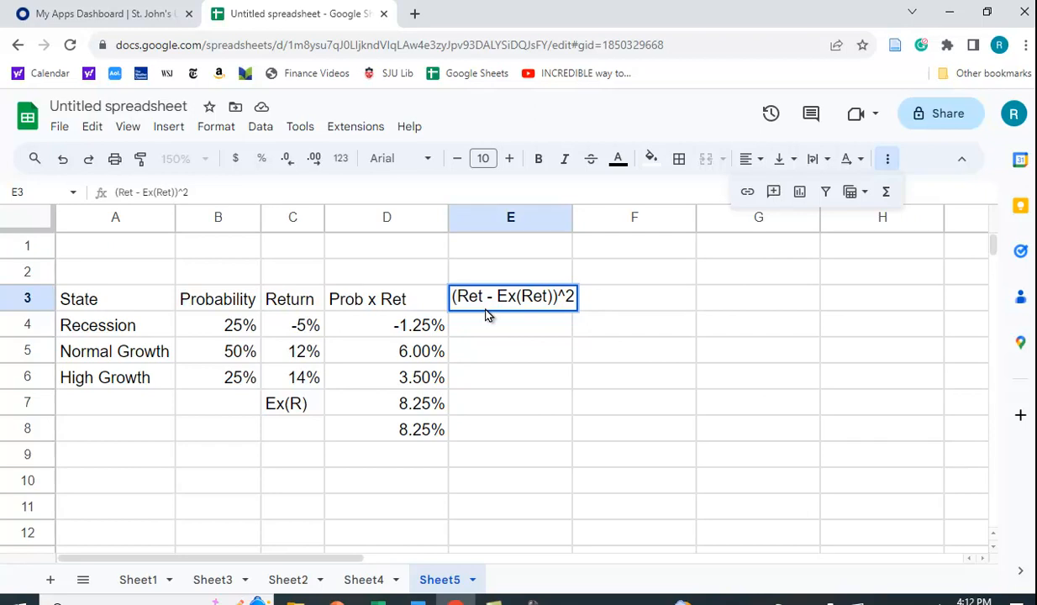
key("Return")
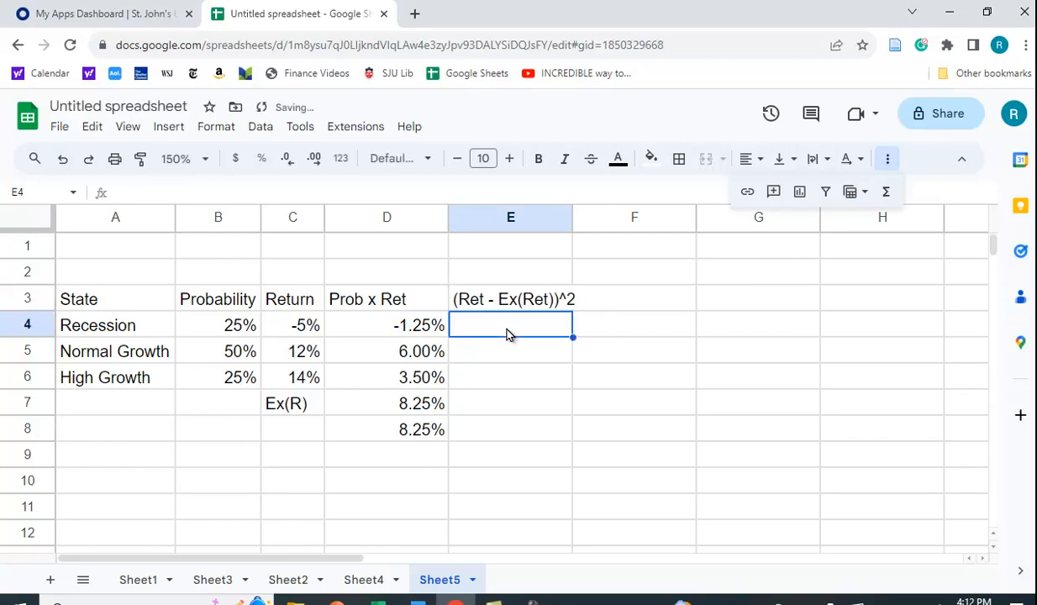
Step: Calculate the squared deviation for the Recession state in E4 with =(C4-$D$7)^2, locking the expected return reference
type("=")
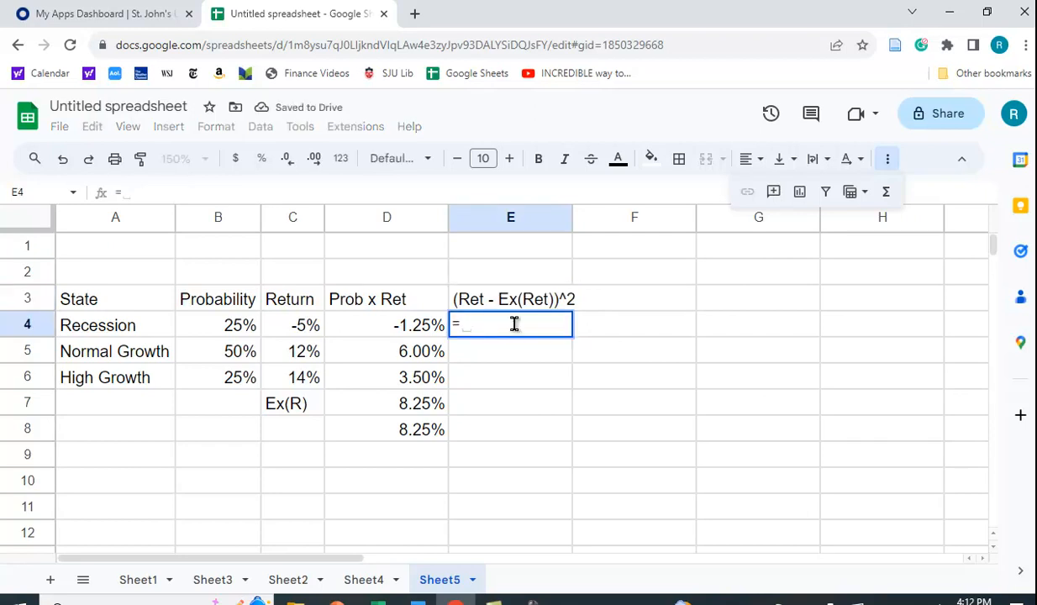
left_click(295, 326)
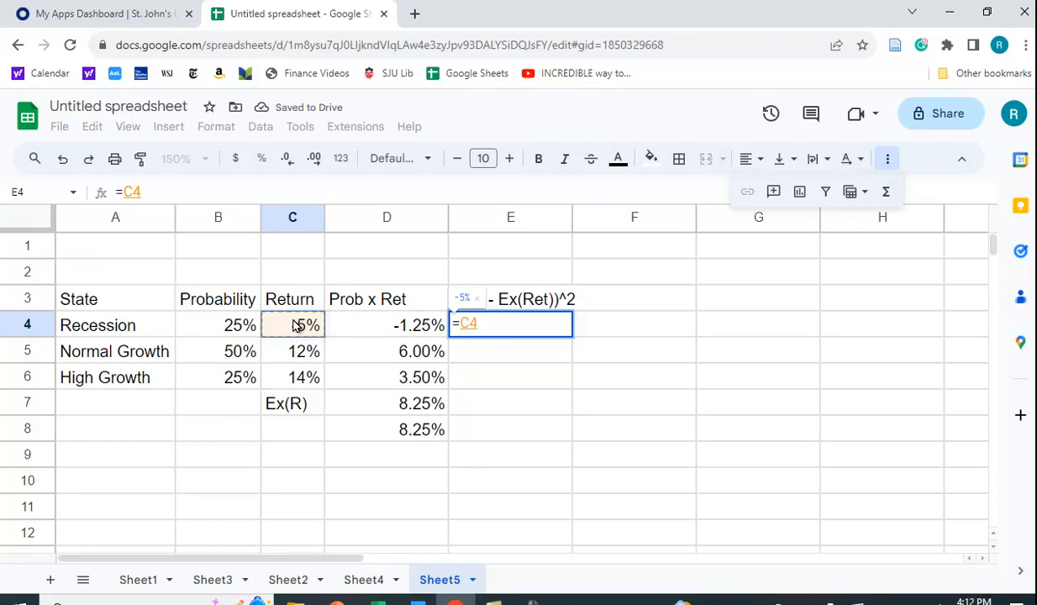
key("BackSpace")
key("BackSpace")
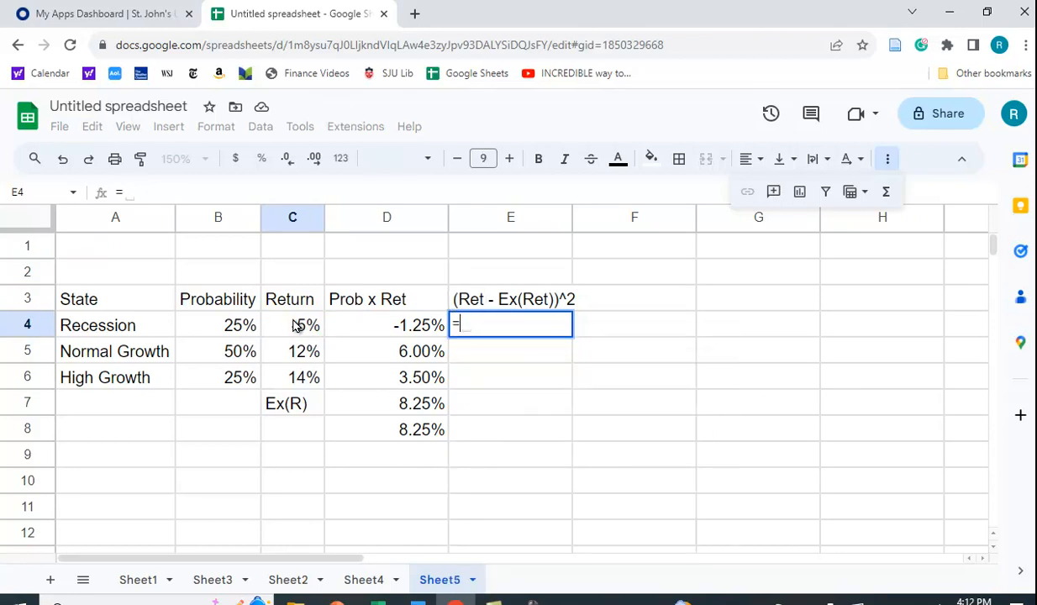
type("(")
left_click(297, 331)
type("-")
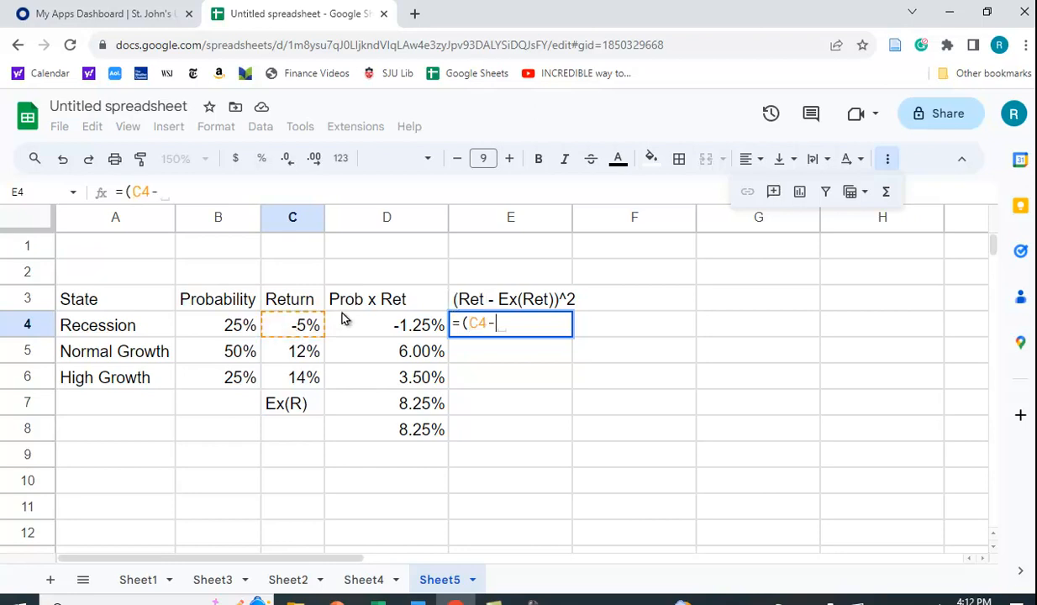
left_click(412, 410)
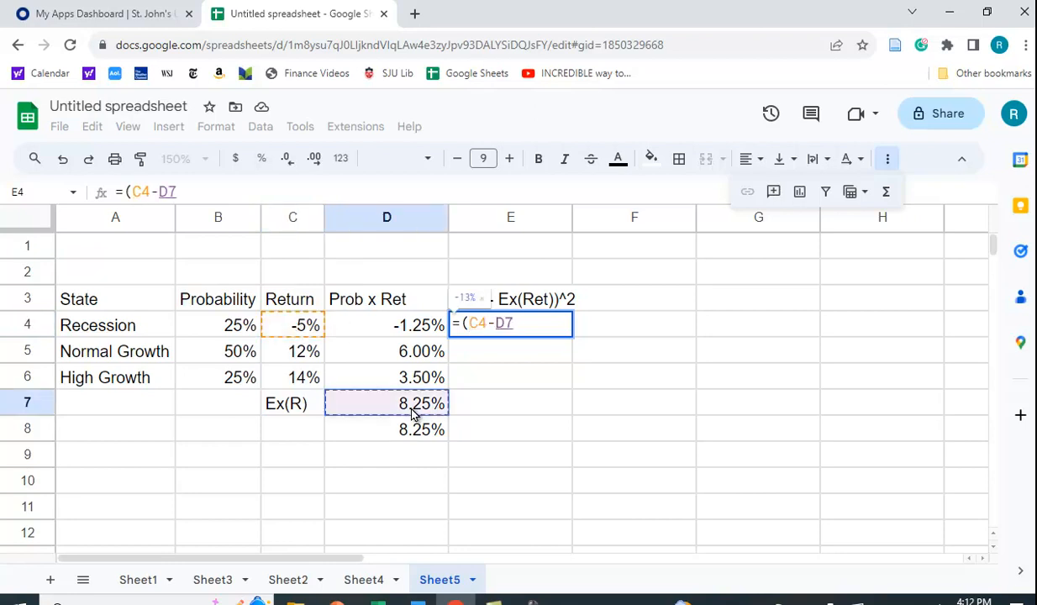
key("F4")
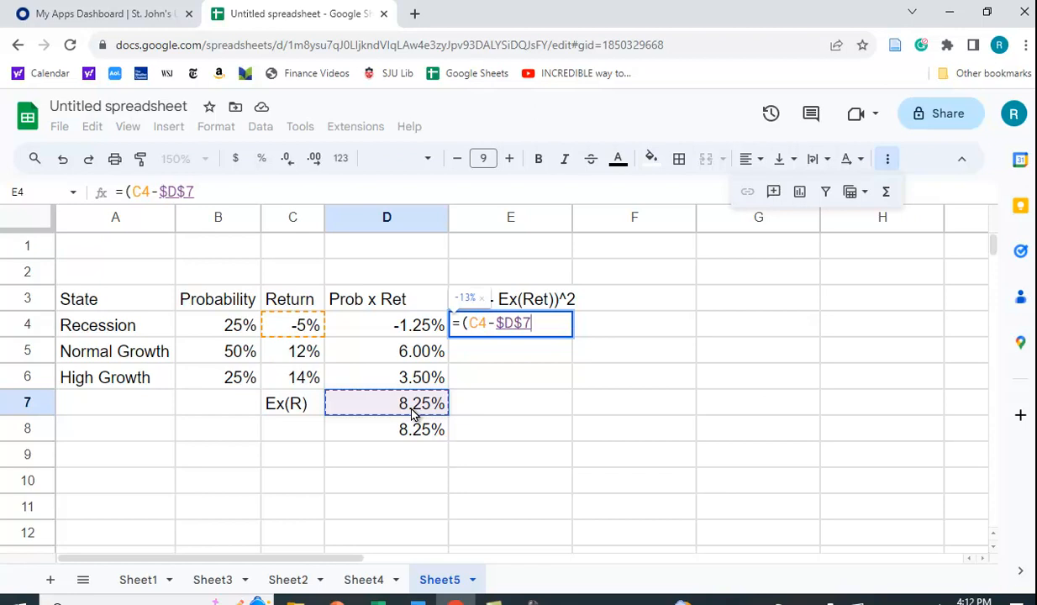
type(")^2")
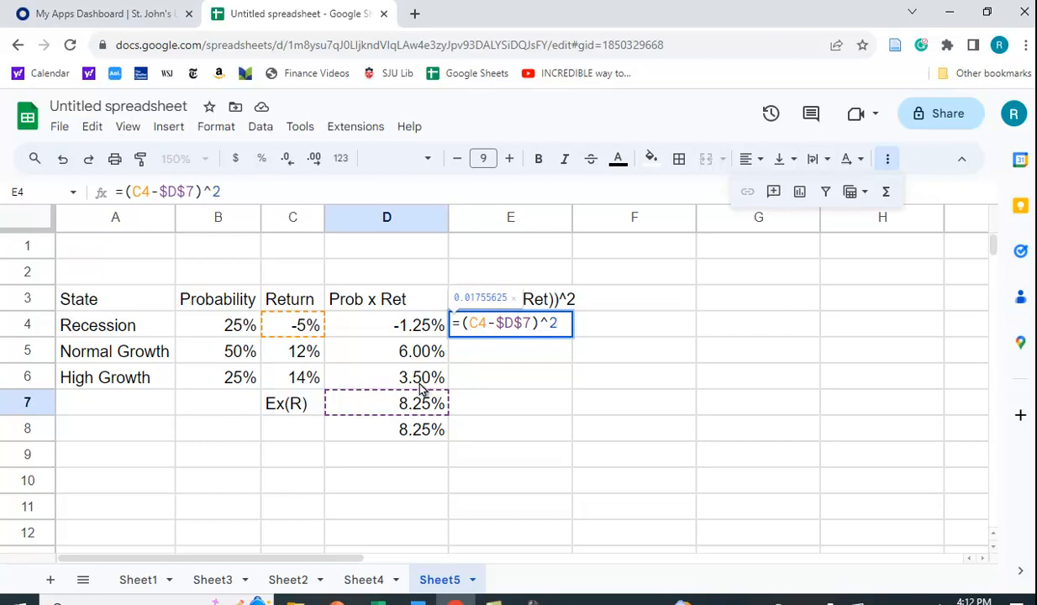
key("Return")
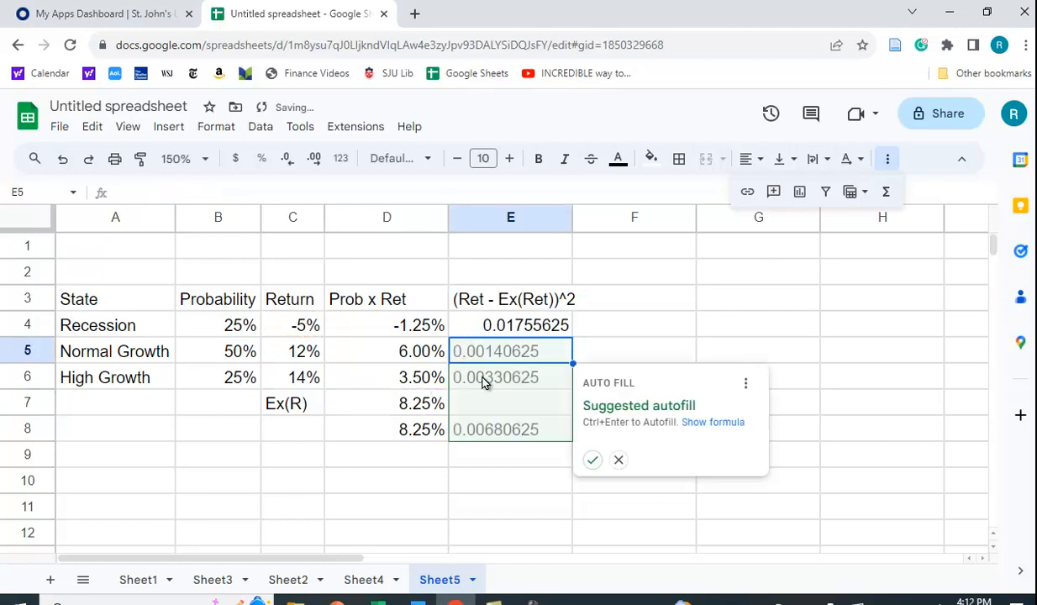
Step: Reject the autofill suggestion and copy the squared deviation formula from E4 down through E6
left_click(619, 461)
left_click(515, 323)
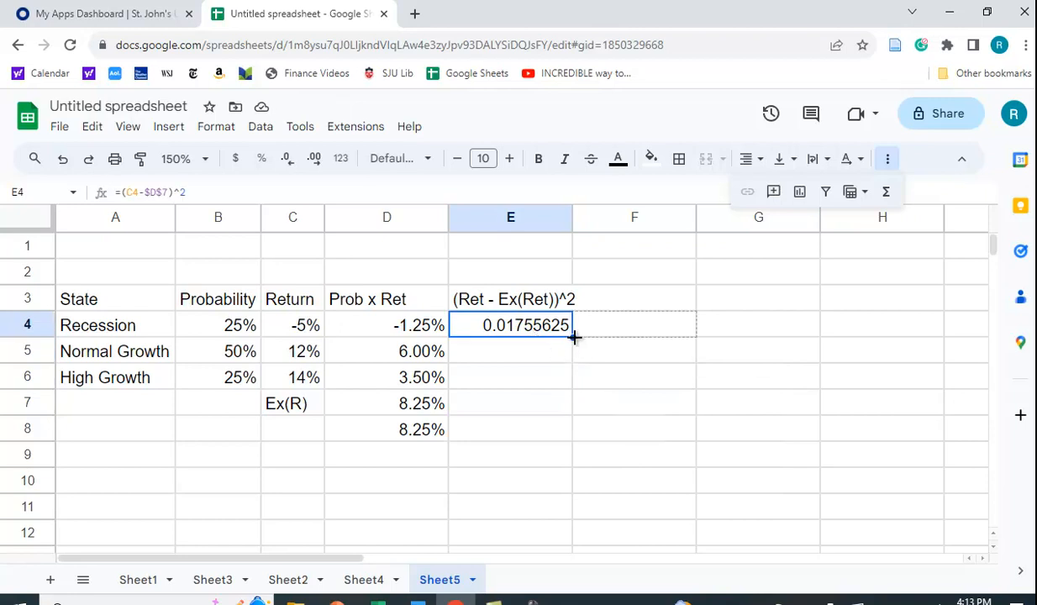
left_click_drag(573, 337, 578, 386)
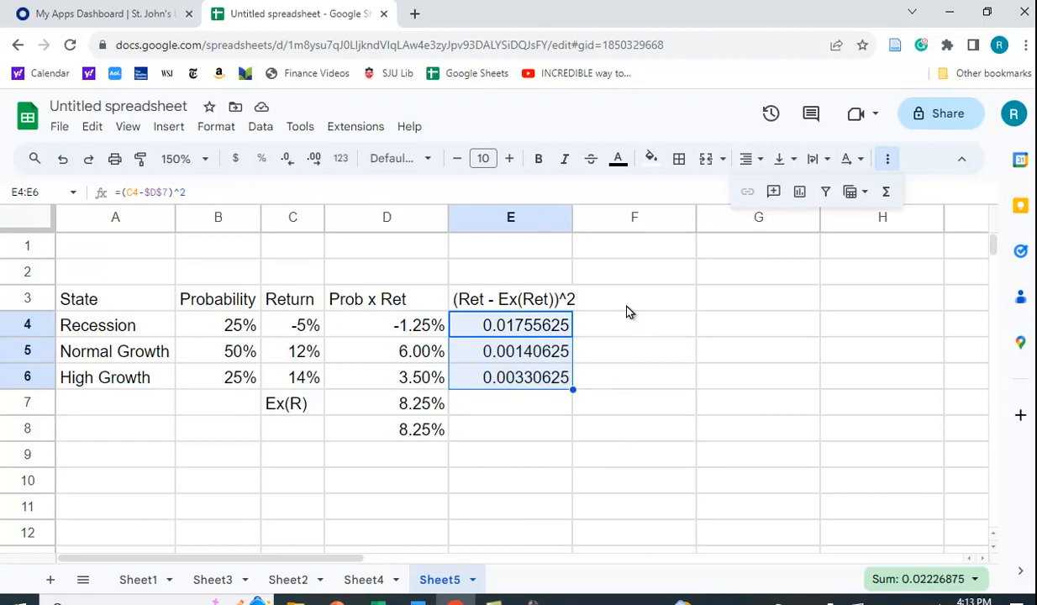
Step: Fit column E's width to its contents and add the column heading "Dev^2 x Prob" in cell F3
left_click(639, 309)
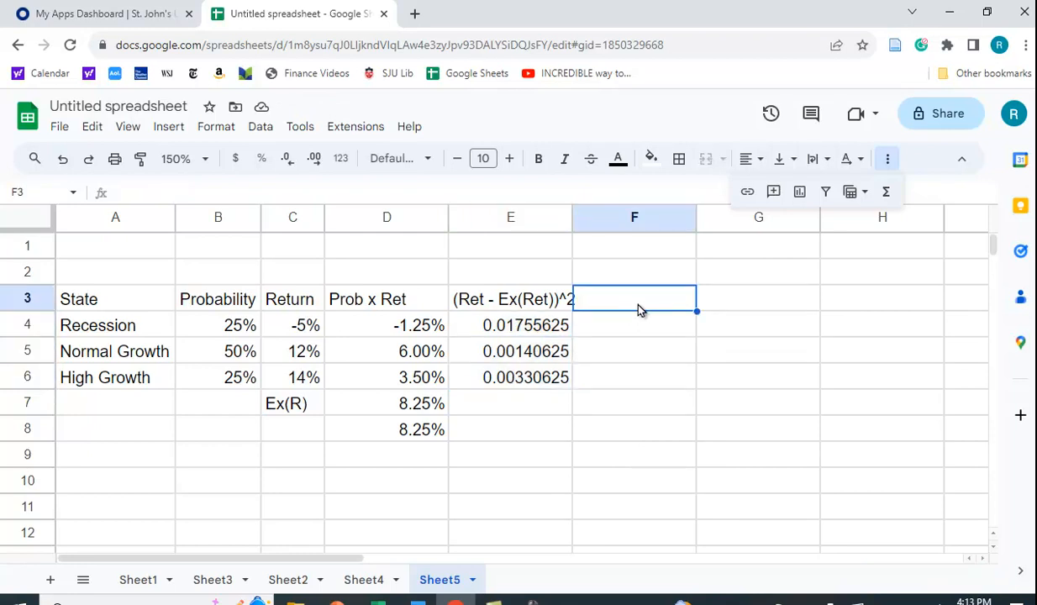
double_click(572, 218)
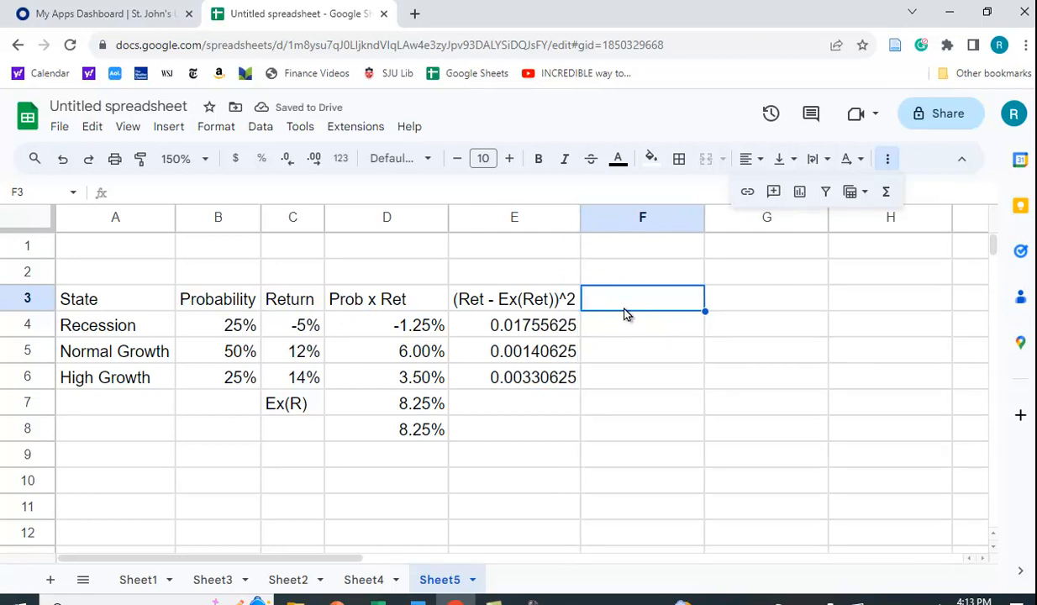
type("Dev&")
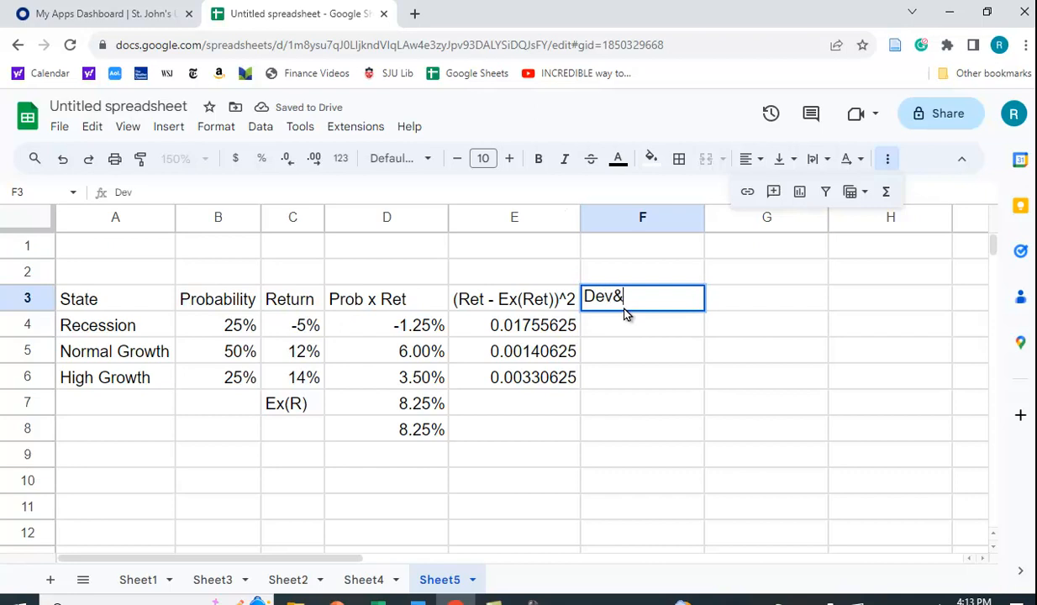
key("BackSpace")
type("^2")
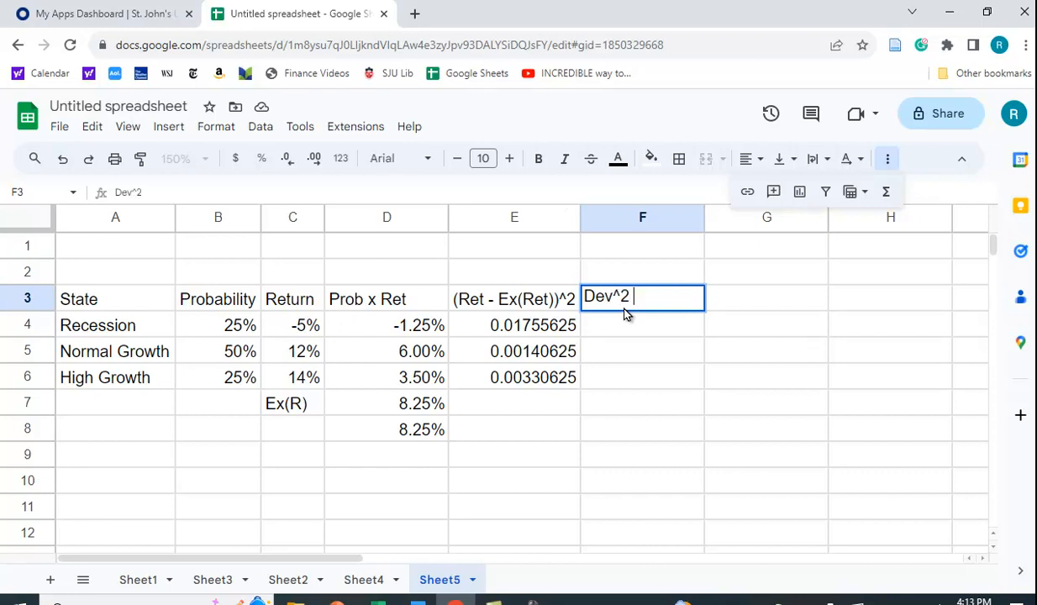
type(" *")
key("BackSpace")
key("BackSpace")
type("x Prob")
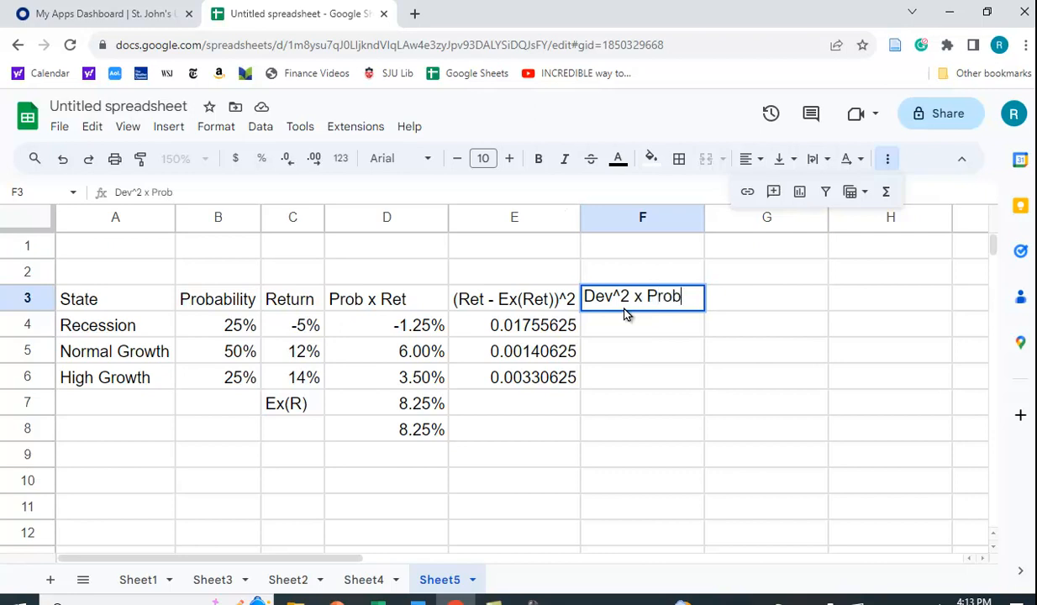
key("Return")
Step: Calculate the probability-weighted squared deviation for the Recession state in F4 with =B4*E4
type("=")
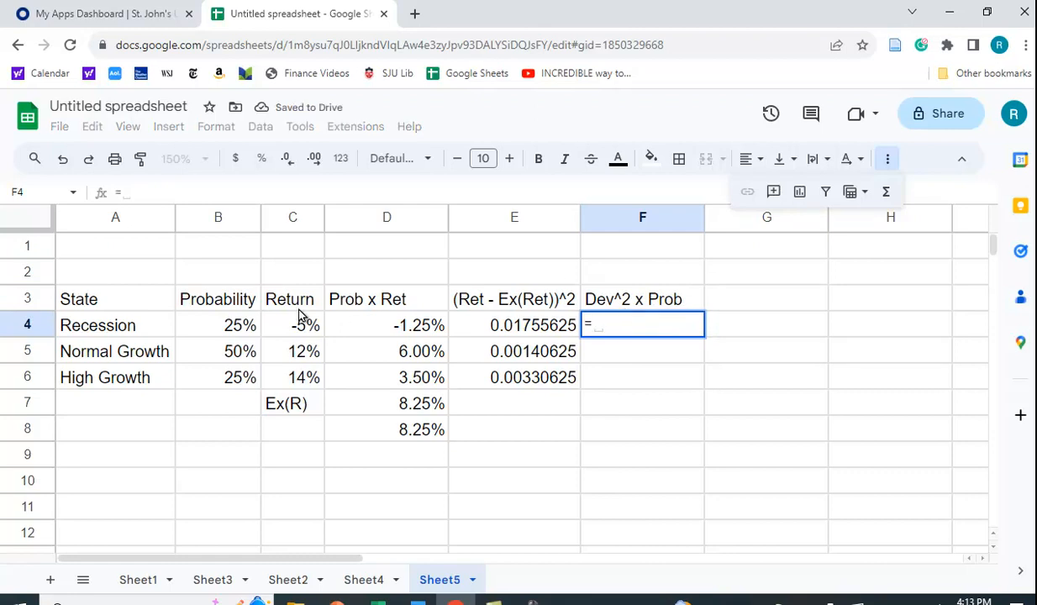
left_click(234, 324)
type("*")
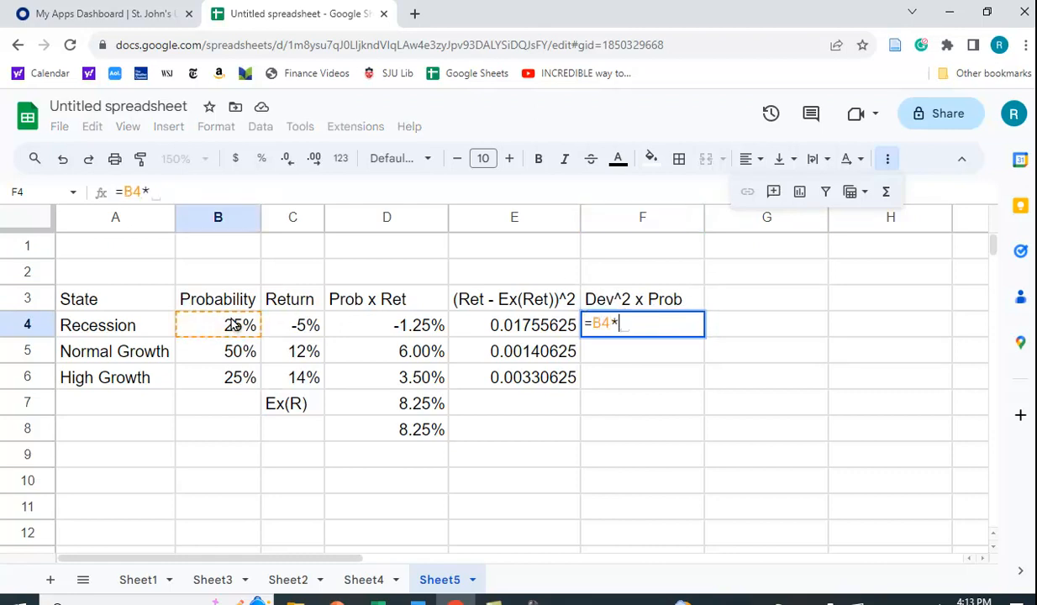
left_click(506, 335)
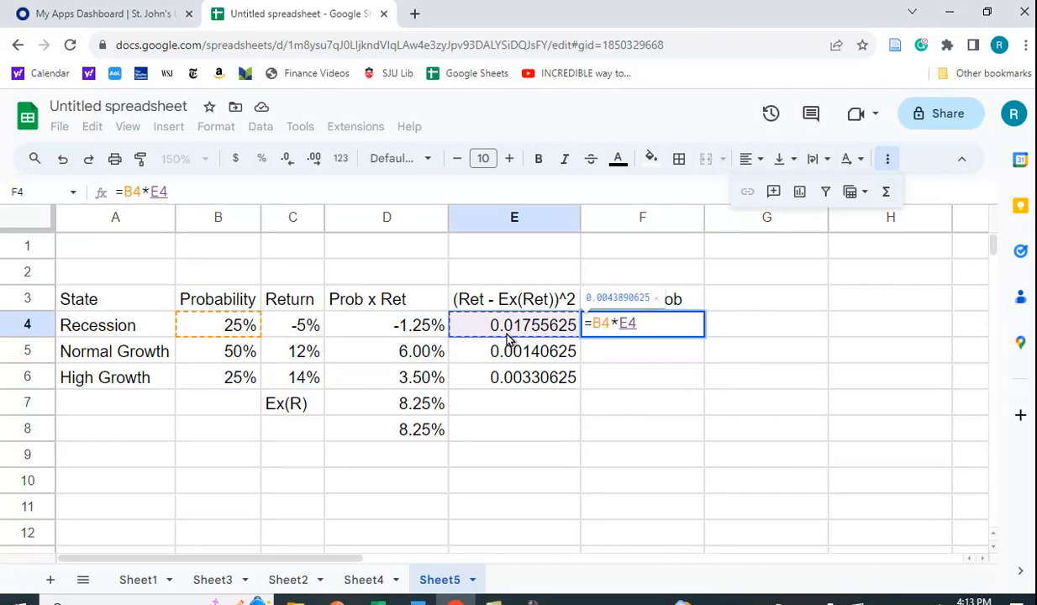
key("Return")
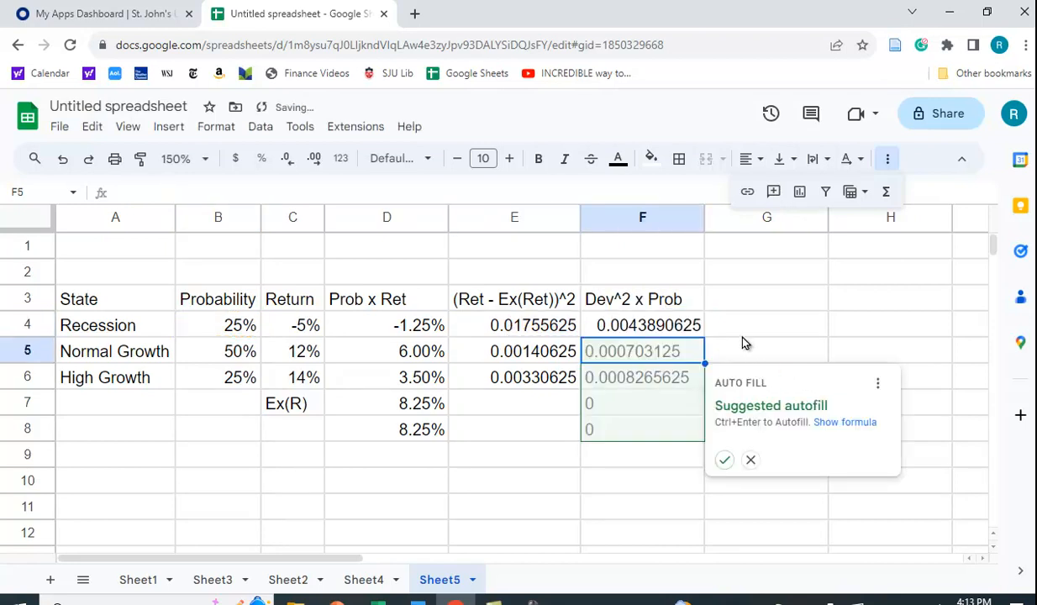
Step: Reject the autofill suggestion and copy the weighted squared deviation formula from F4 down through F6
left_click(747, 457)
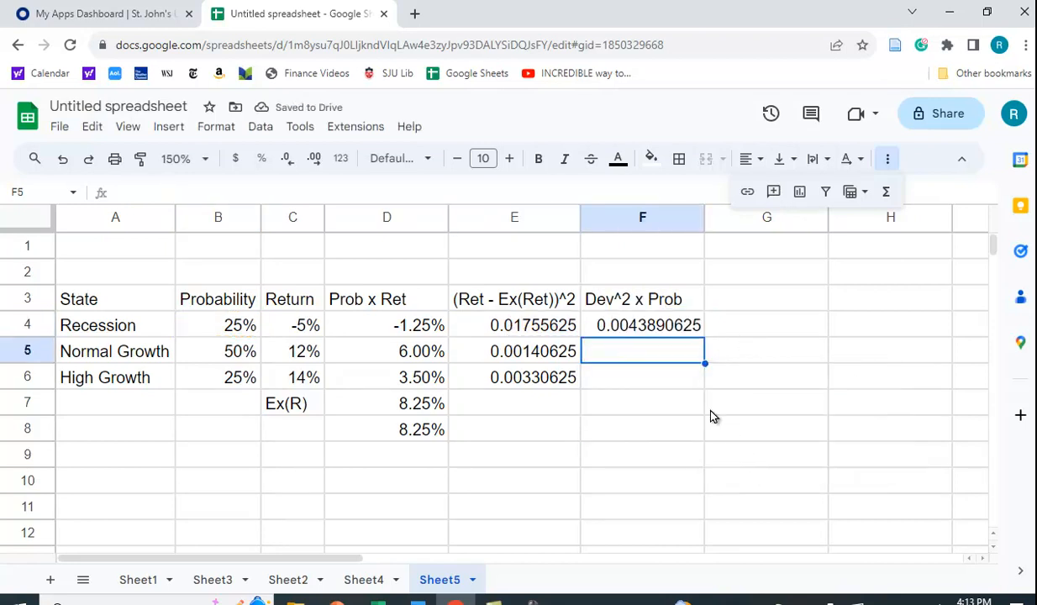
left_click(664, 330)
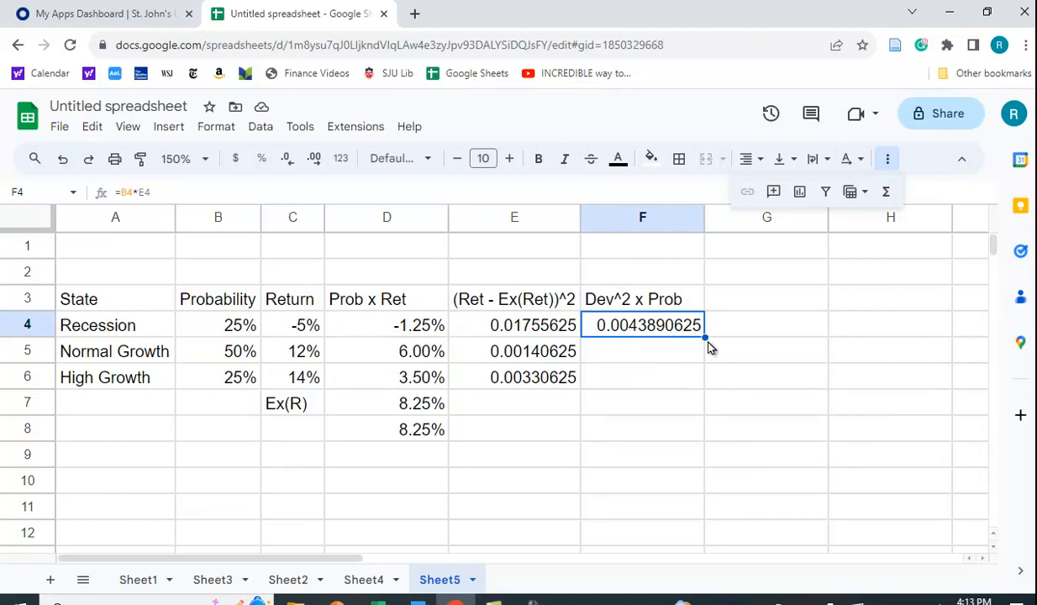
left_click_drag(699, 339, 701, 374)
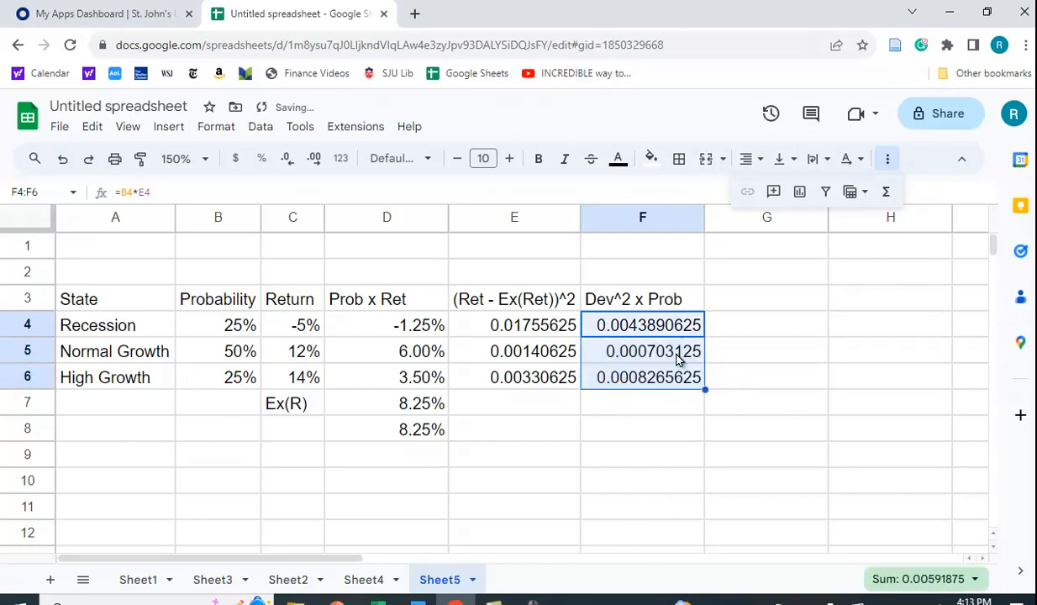
left_click(622, 405)
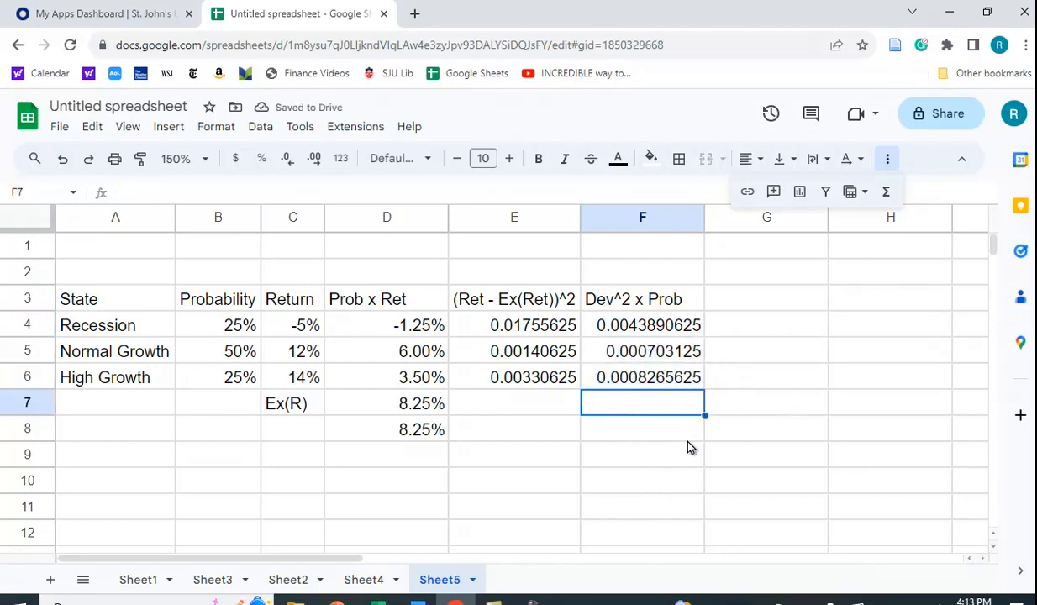
left_click(886, 194)
left_click(781, 227)
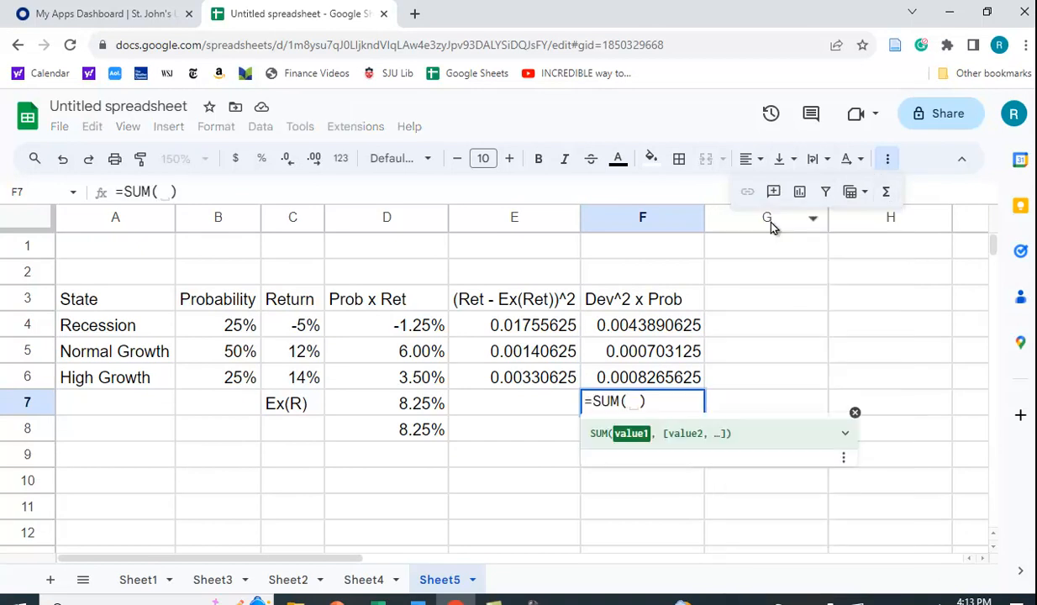
key("Return")
Step: Total the probability-weighted squared deviations F4:F6 in cell F7 using the SUM function
left_click(670, 408)
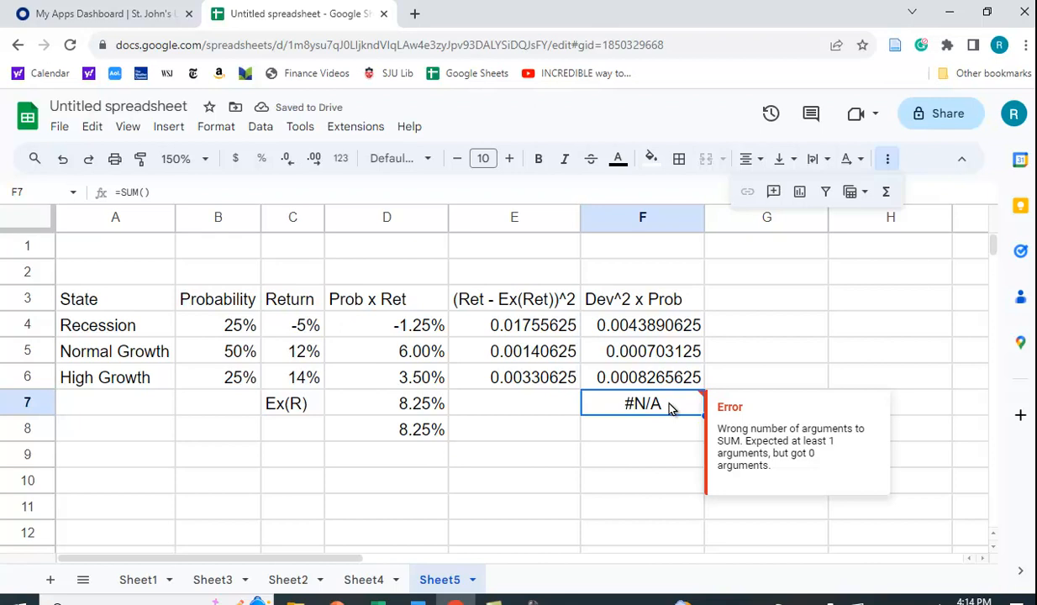
left_click(883, 193)
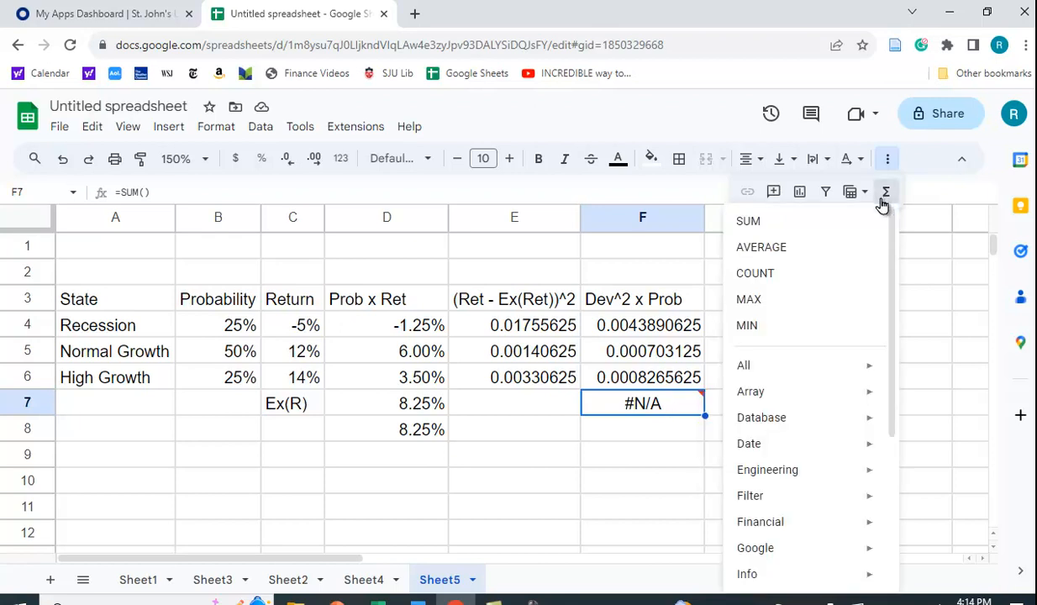
left_click(764, 225)
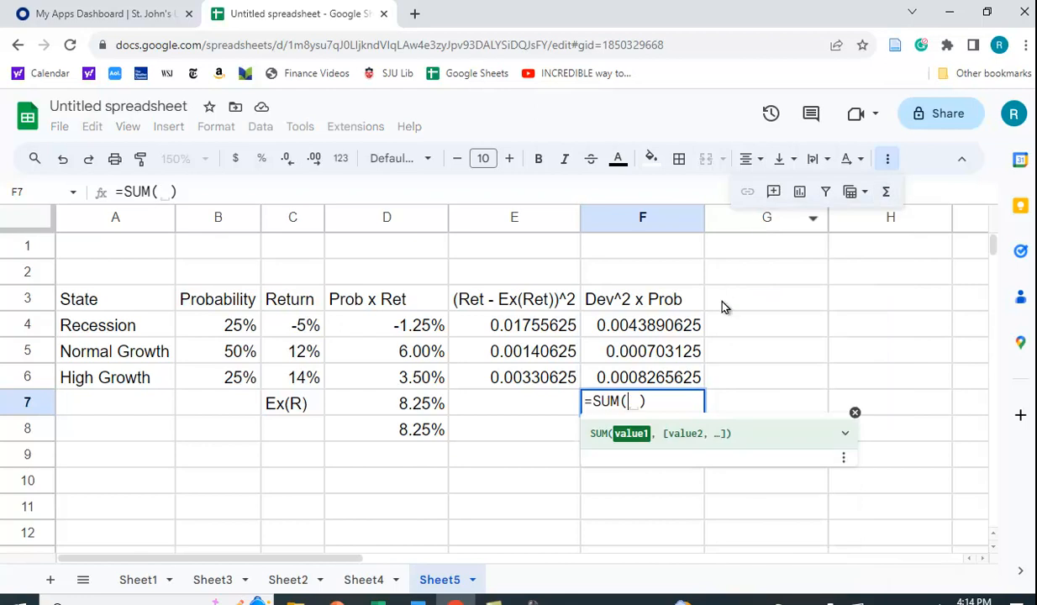
left_click_drag(643, 330, 646, 378)
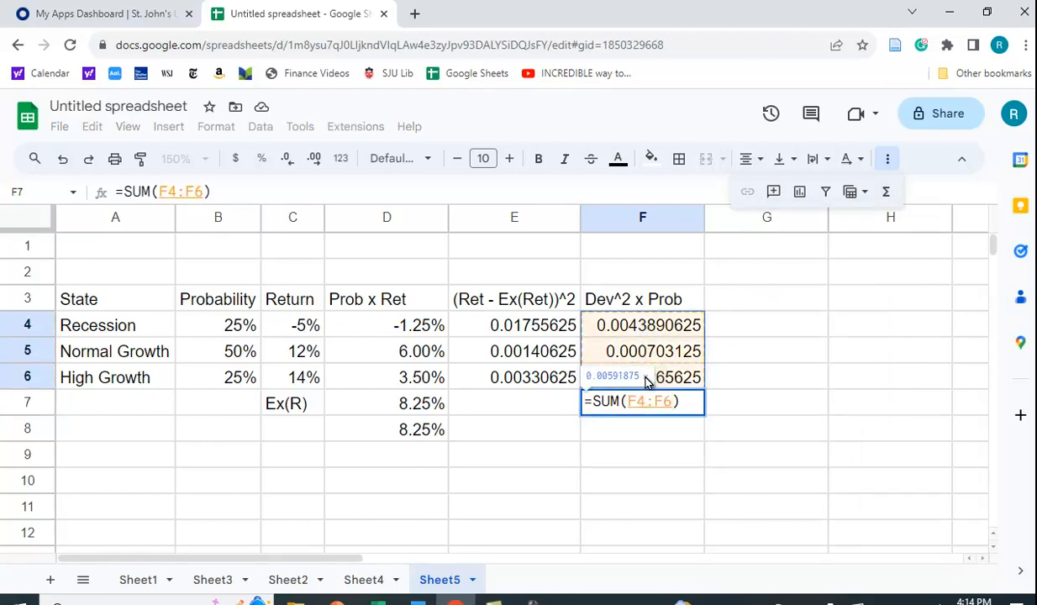
key("Return")
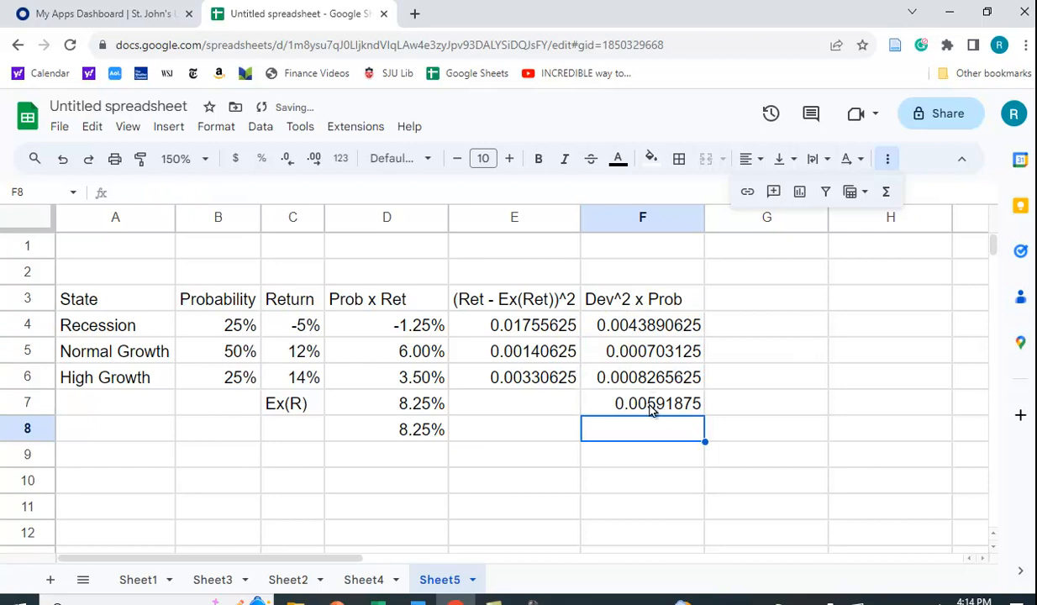
left_click(649, 408)
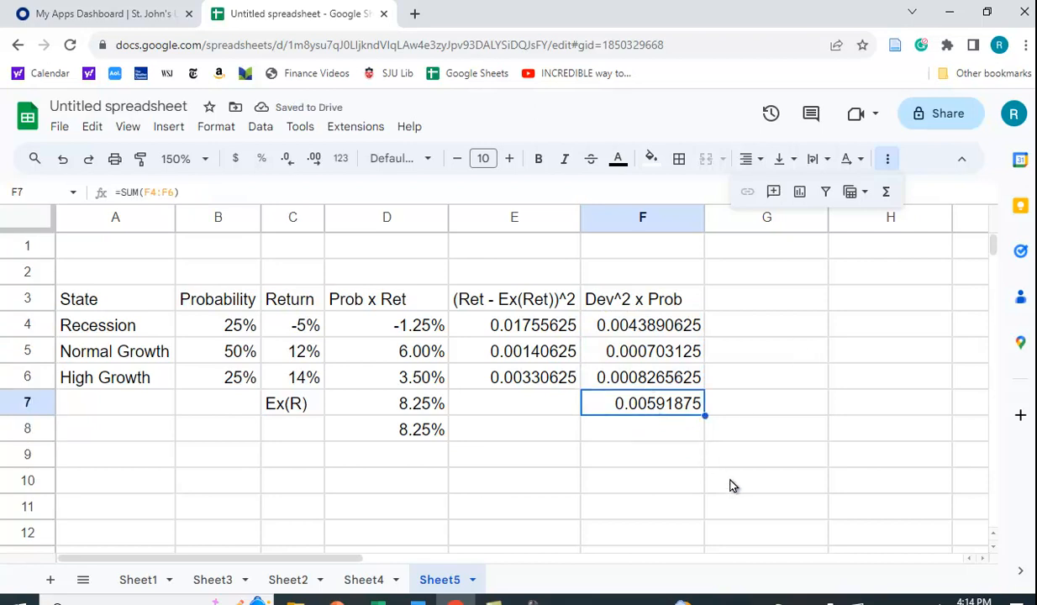
Step: Calculate the variance in cell F8 with =sumproduct(B4:B6,E4:E6), pairing the probabilities with the squared deviations
left_click(639, 434)
type("=")
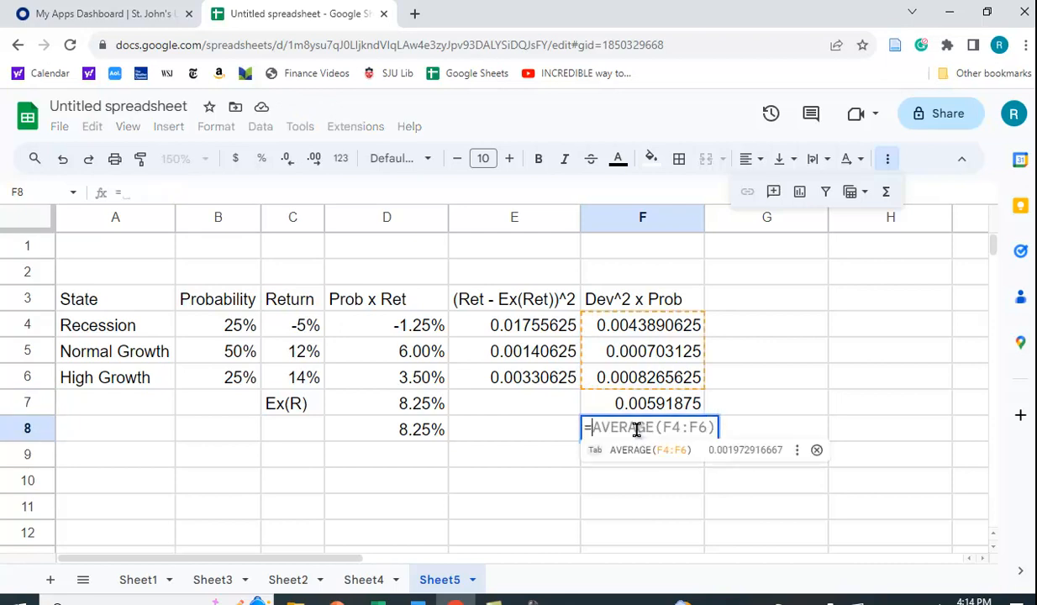
type("sumprod")
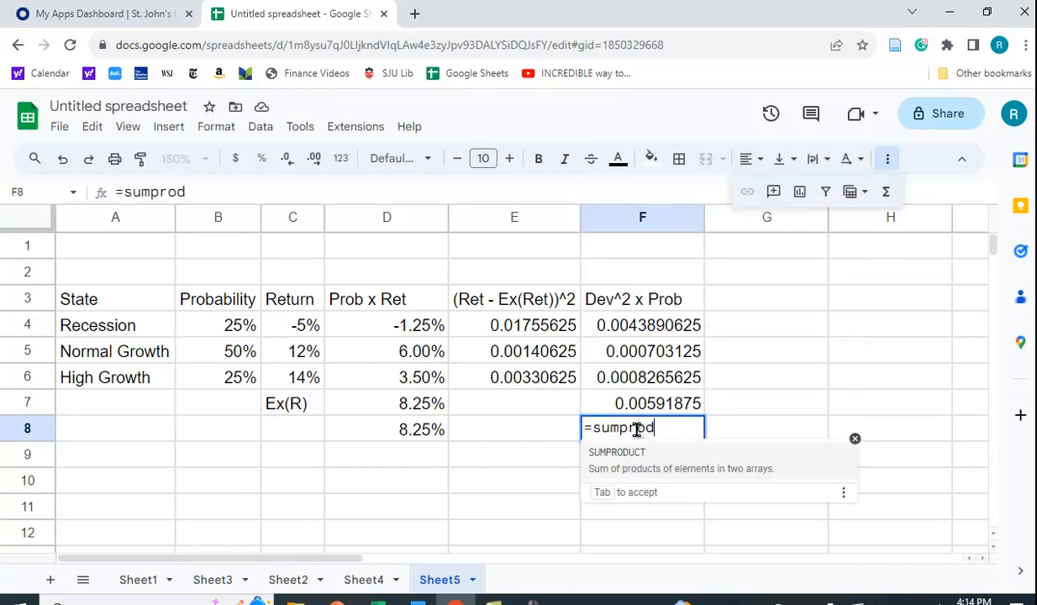
type("uct(")
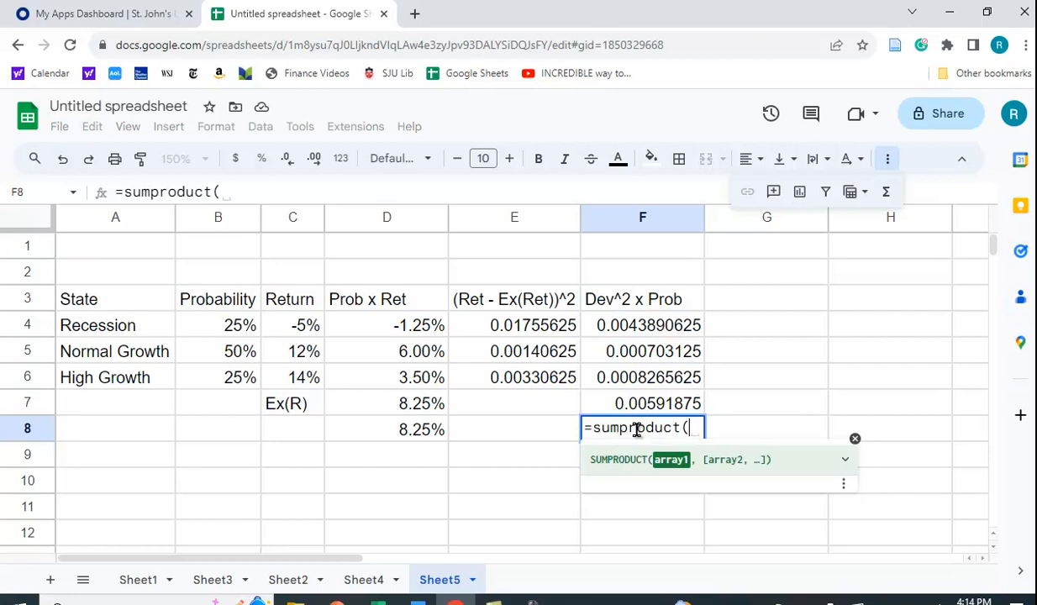
left_click_drag(239, 326, 235, 382)
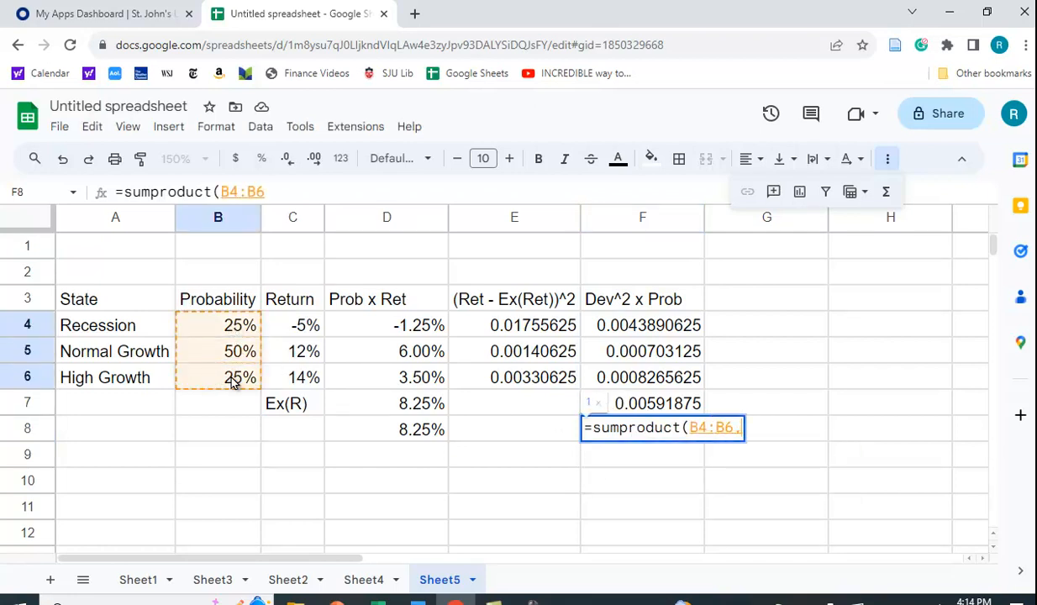
type(",")
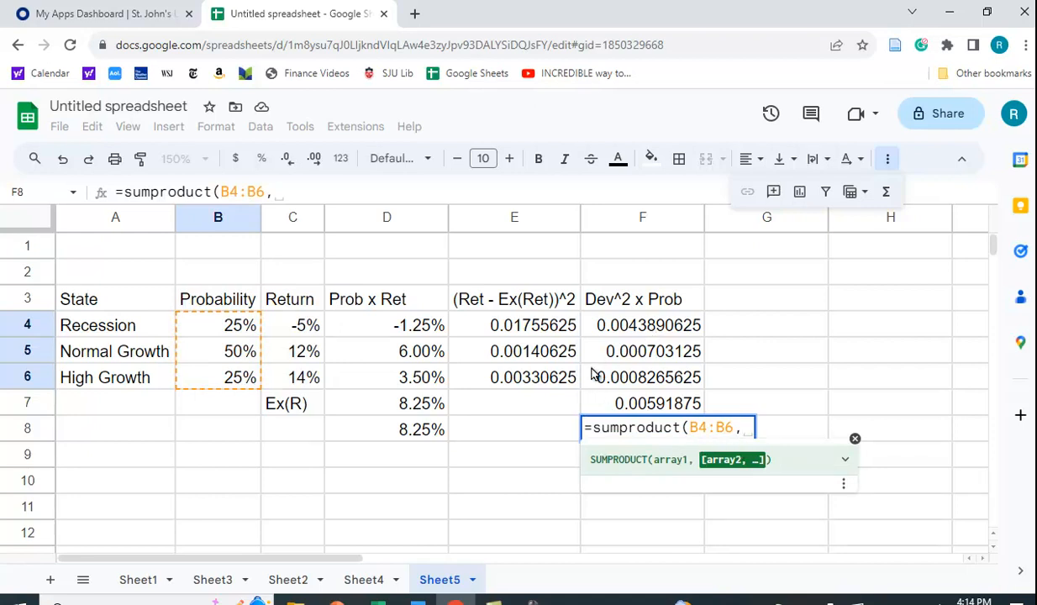
left_click_drag(531, 331, 536, 391)
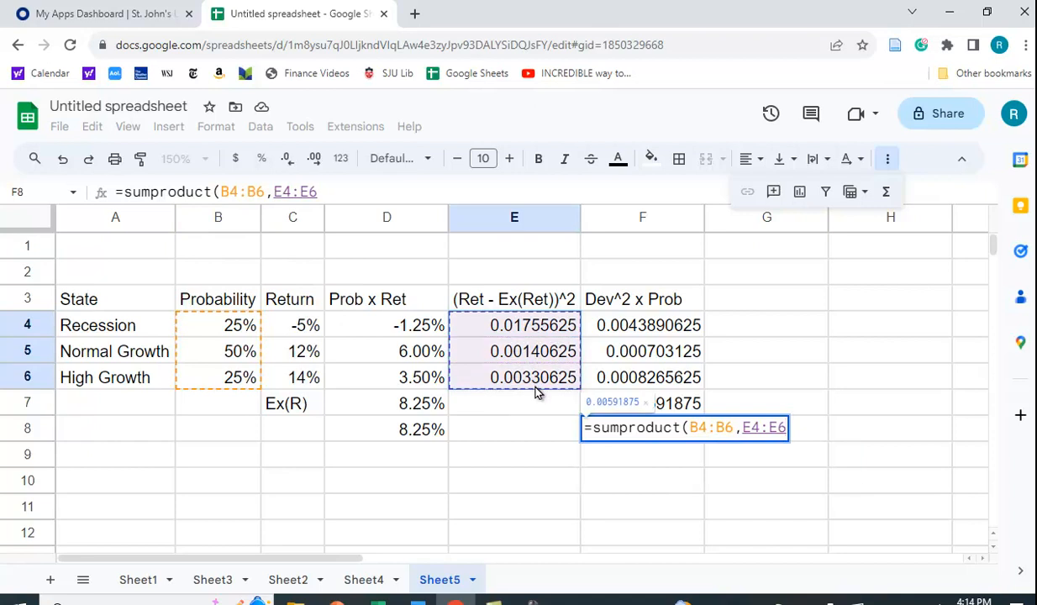
type(")")
key("Return")
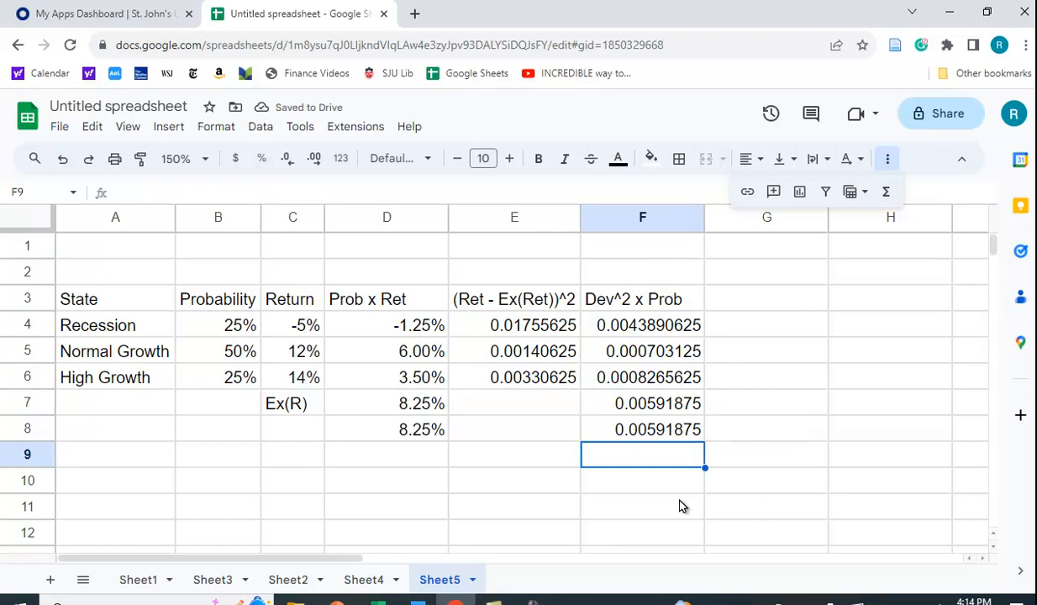
Step: Add the row labels "Var" in cell E8 and "Std Dev" in cell E9
left_click(515, 432)
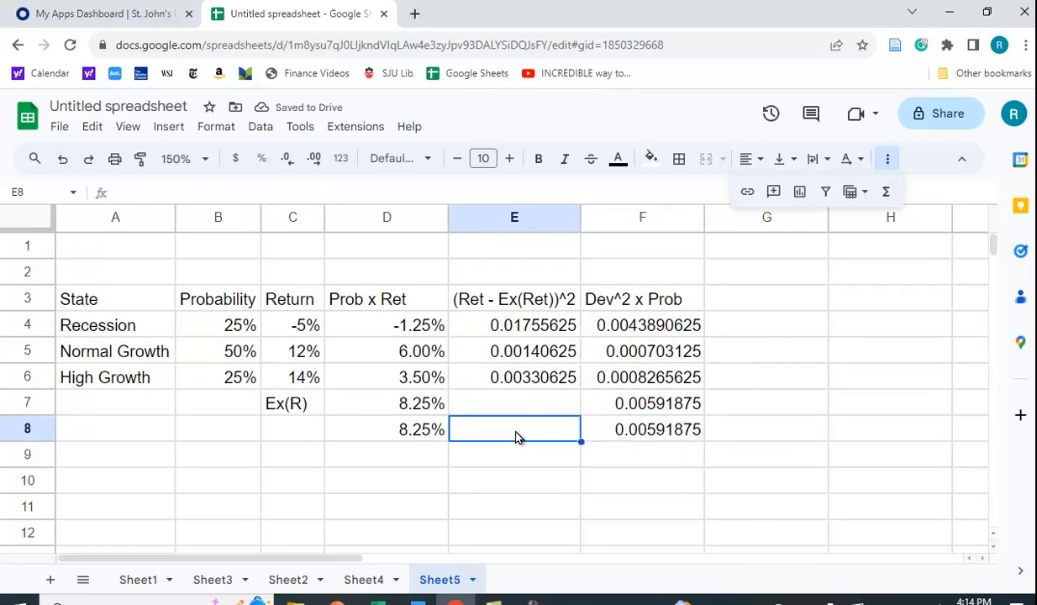
type("Var")
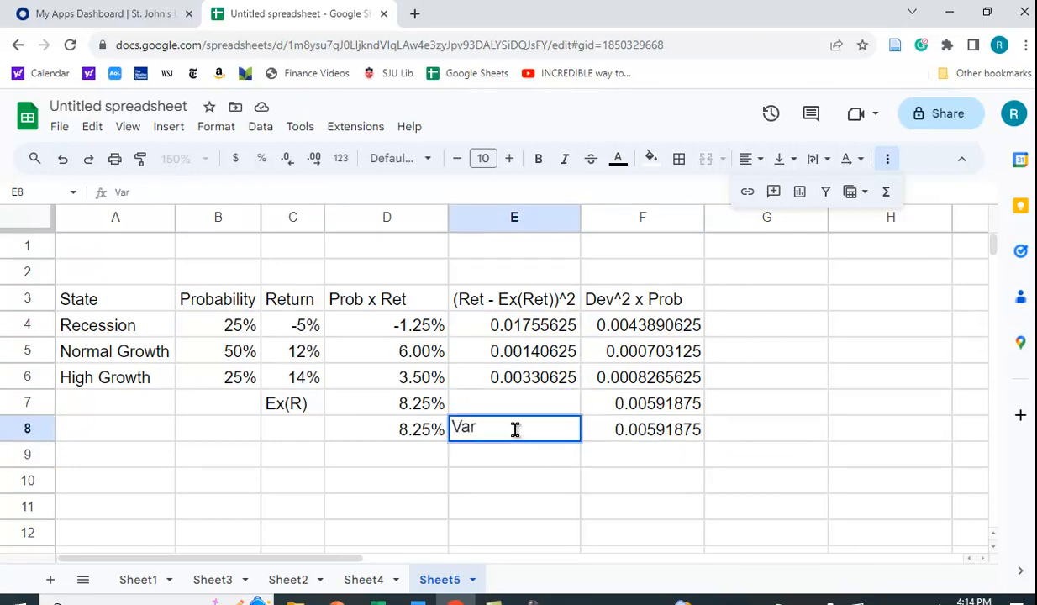
key("Return")
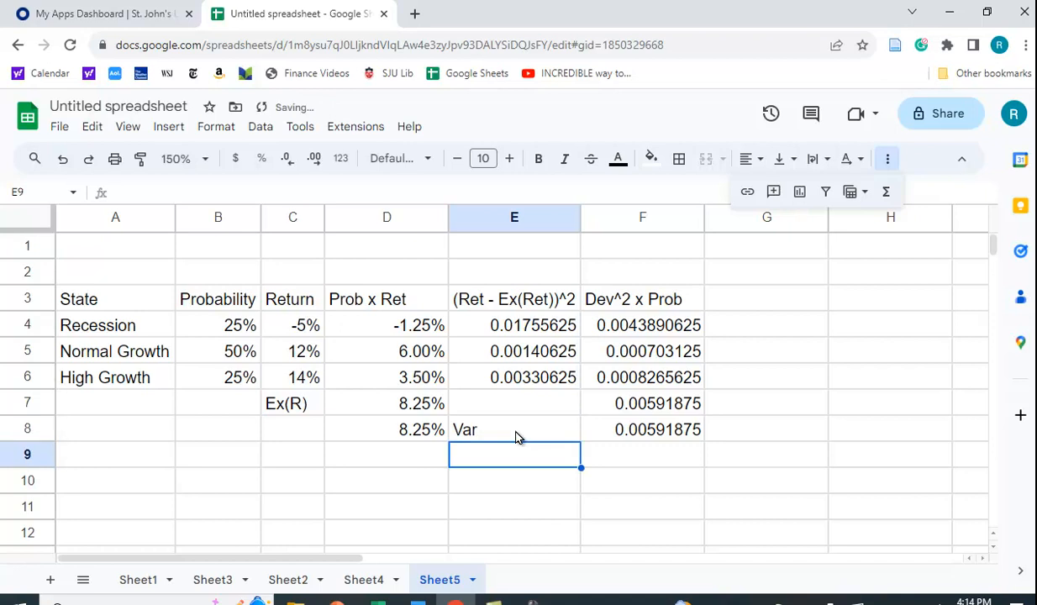
type("Std Dev")
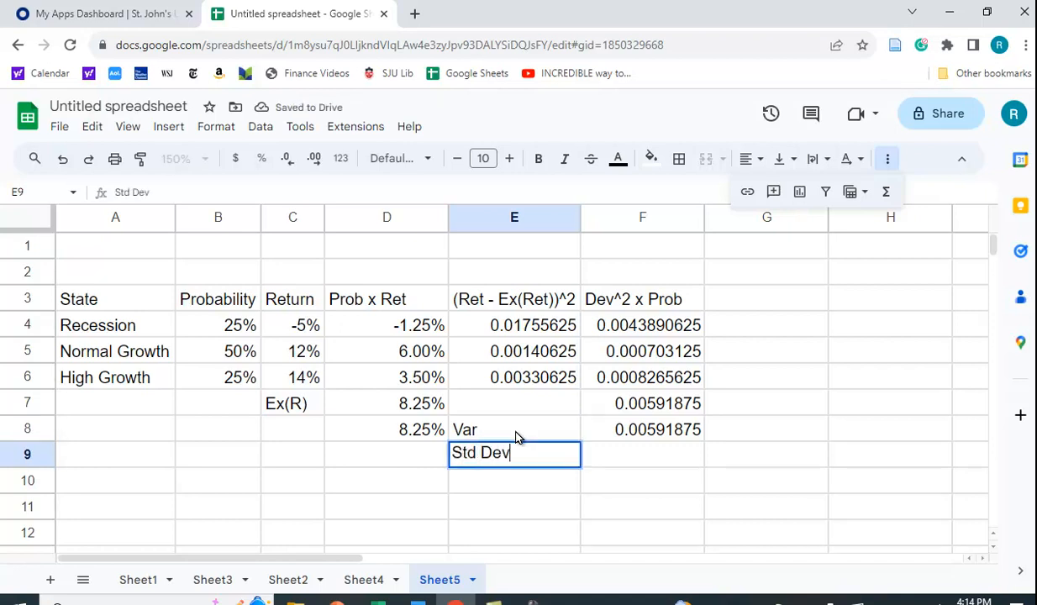
key("Tab")
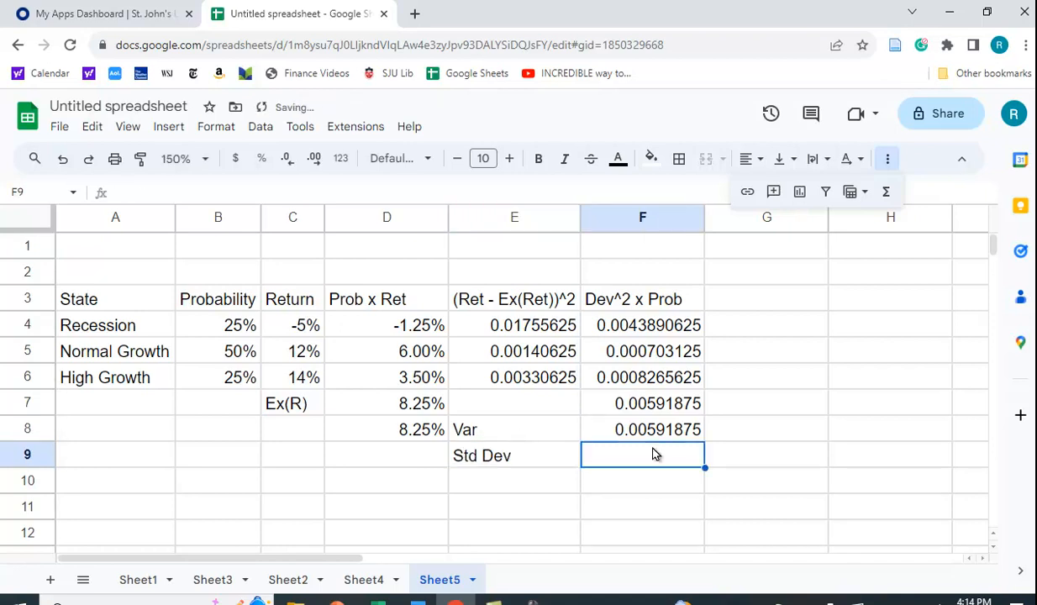
type("sqr")
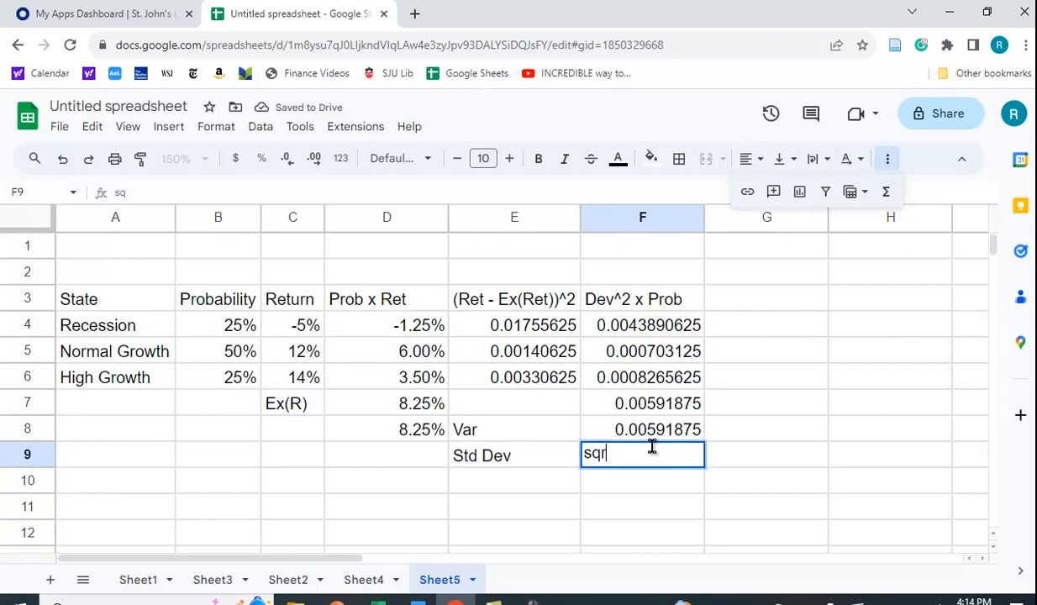
type("t")
key("BackSpace")
key("BackSpace")
key("BackSpace")
key("BackSpace")
Step: Calculate the standard deviation in cell F9 with =sqrt(F8) and format the cell as a percentage
type("=")
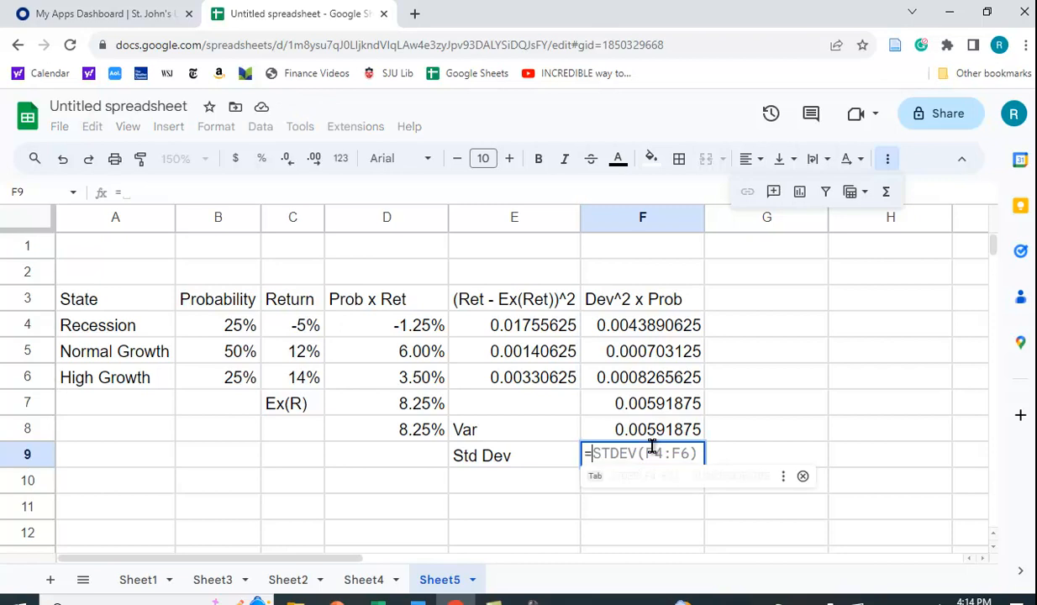
type("sq")
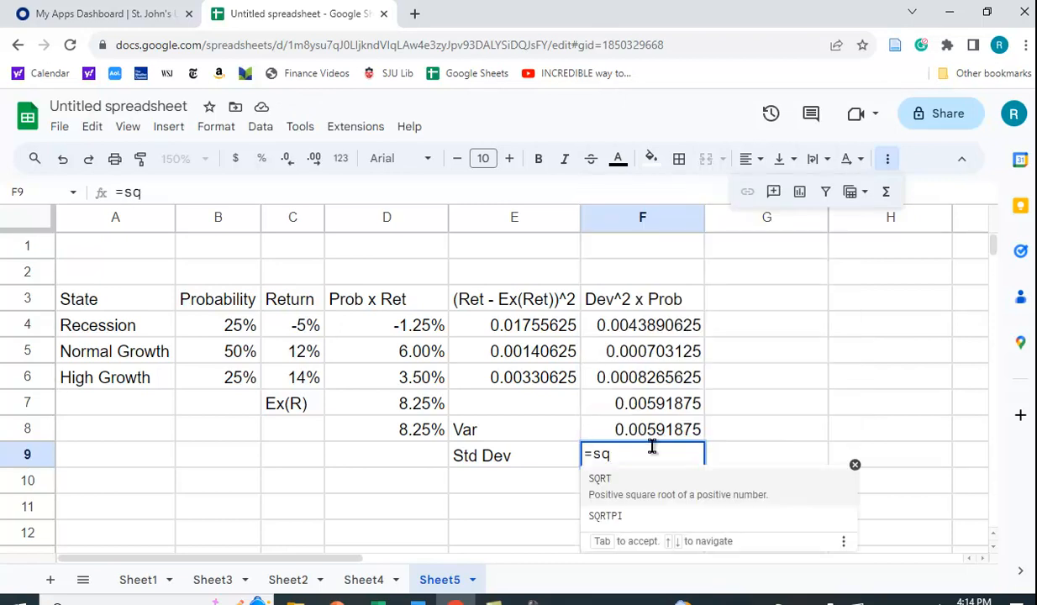
type("rt(")
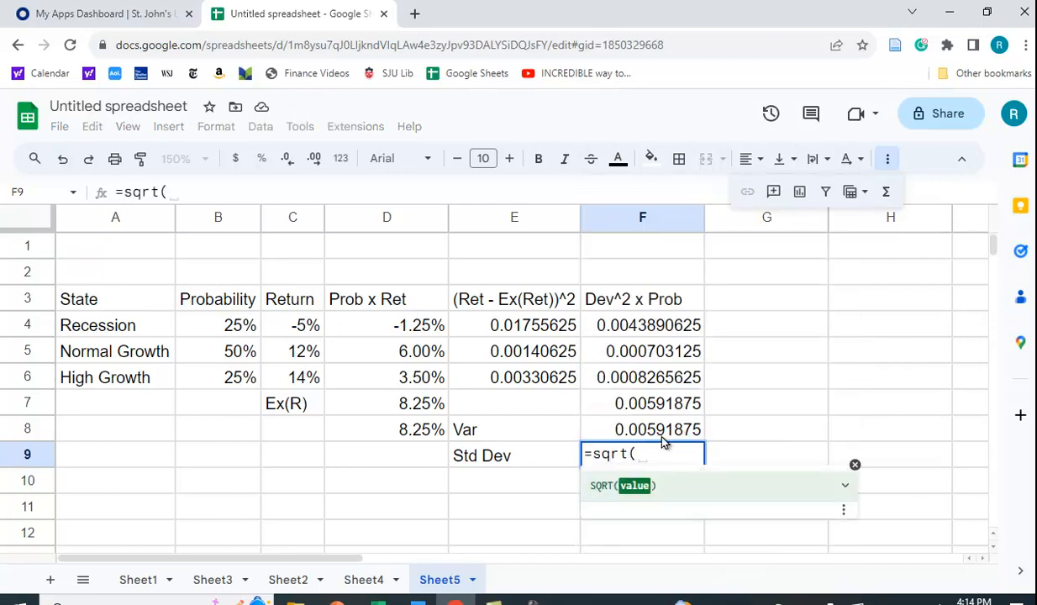
left_click(677, 430)
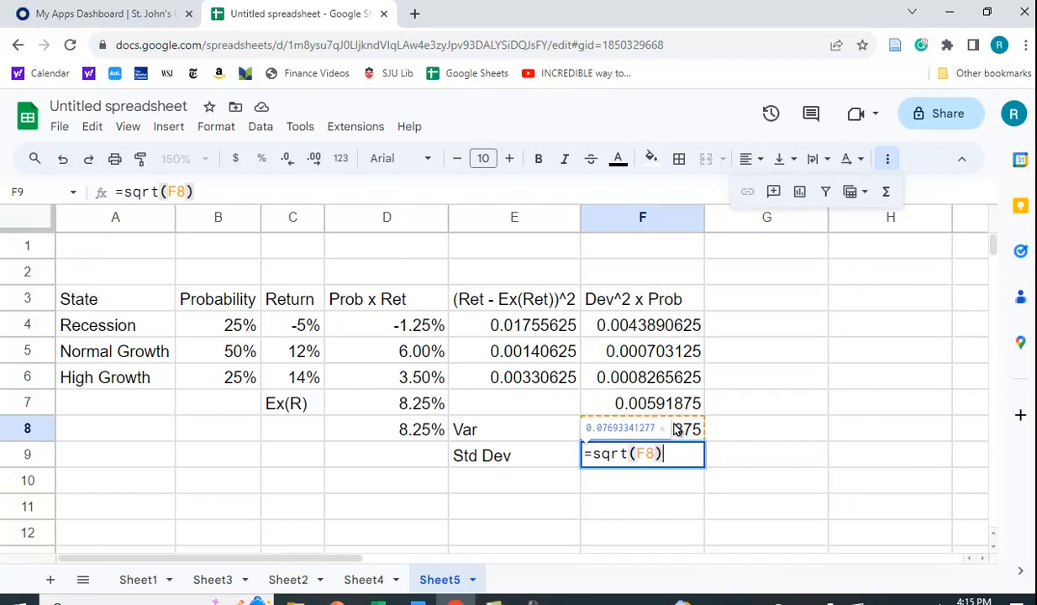
key("Return")
left_click(657, 461)
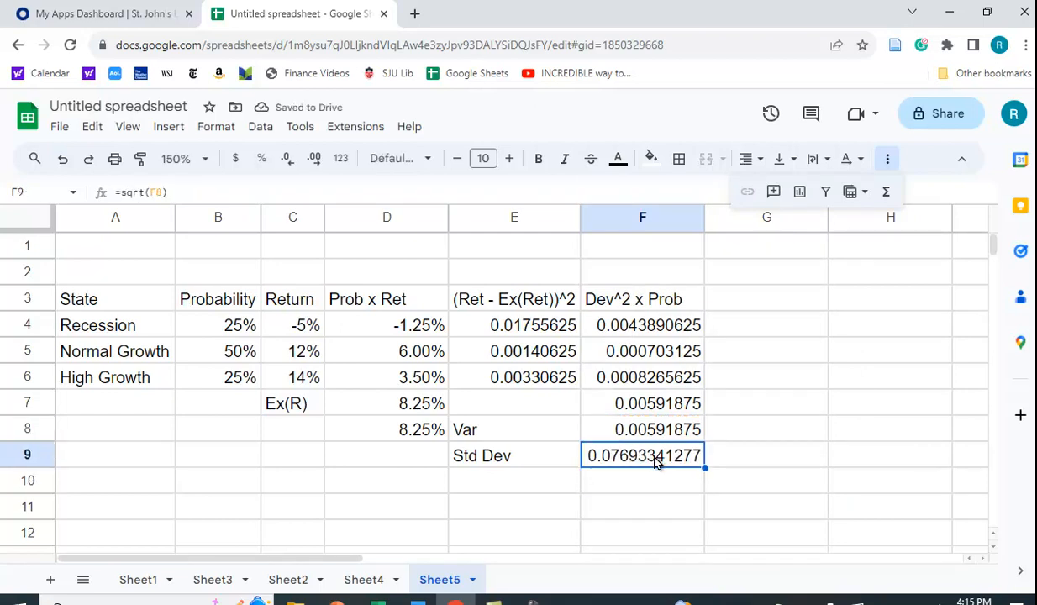
left_click(261, 160)
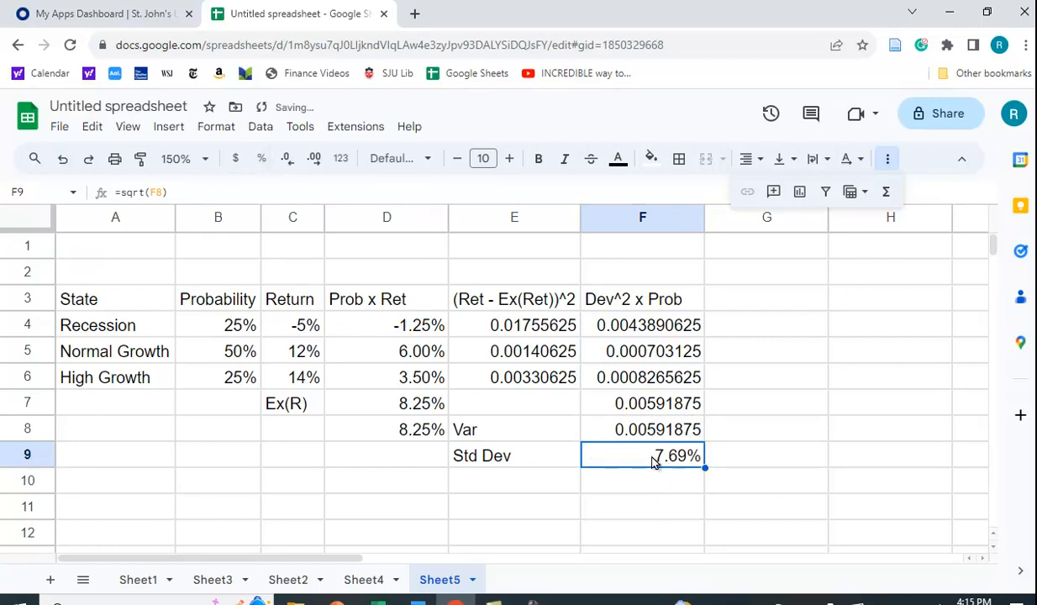